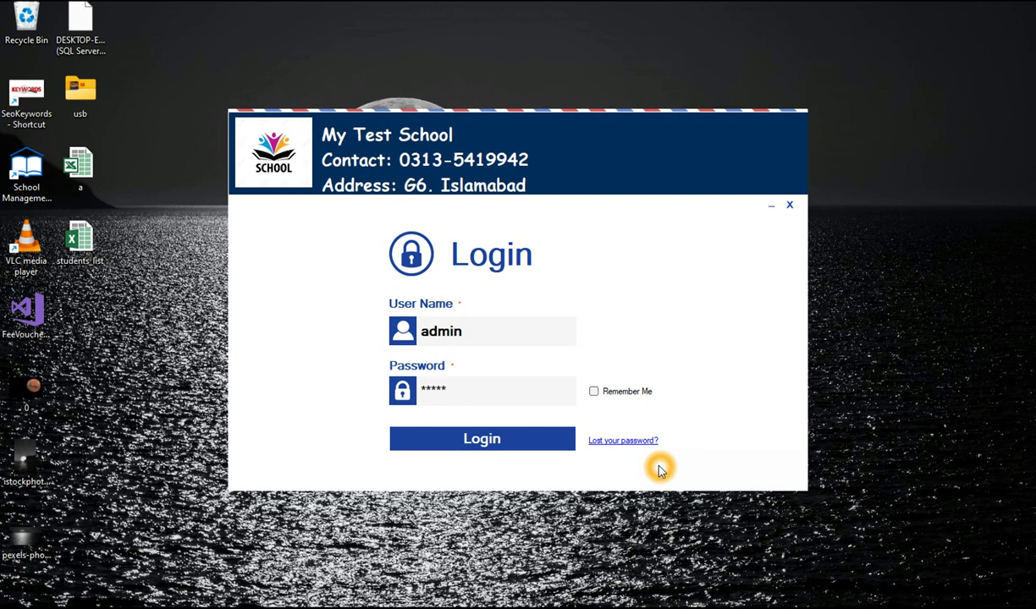
Log in with the prefilled admin credentials and open the Import Students form.
{"action": "left_click", "coordinate": [482, 438]}
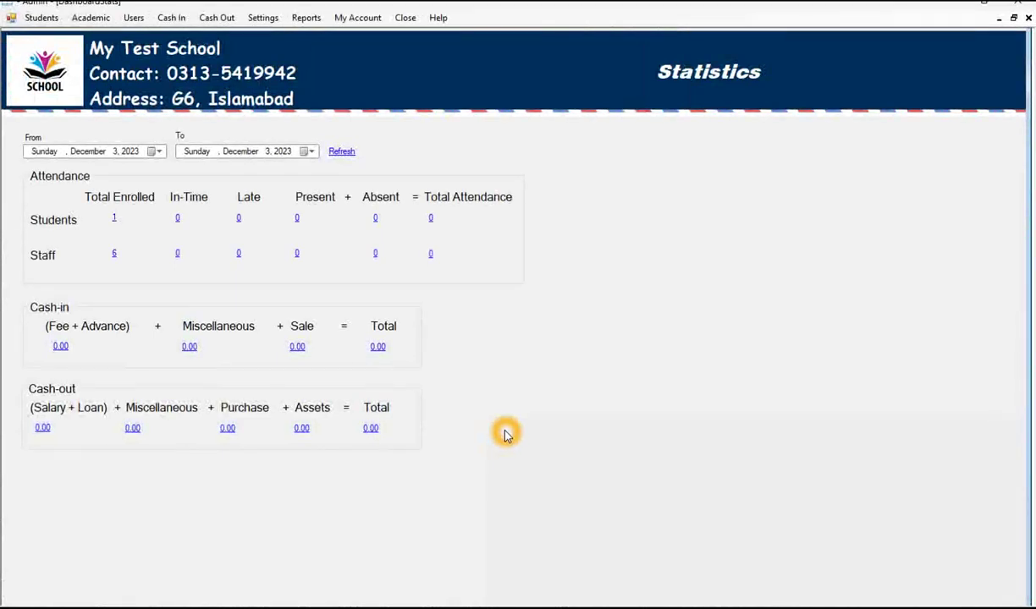
{"action": "left_click", "coordinate": [40, 18]}
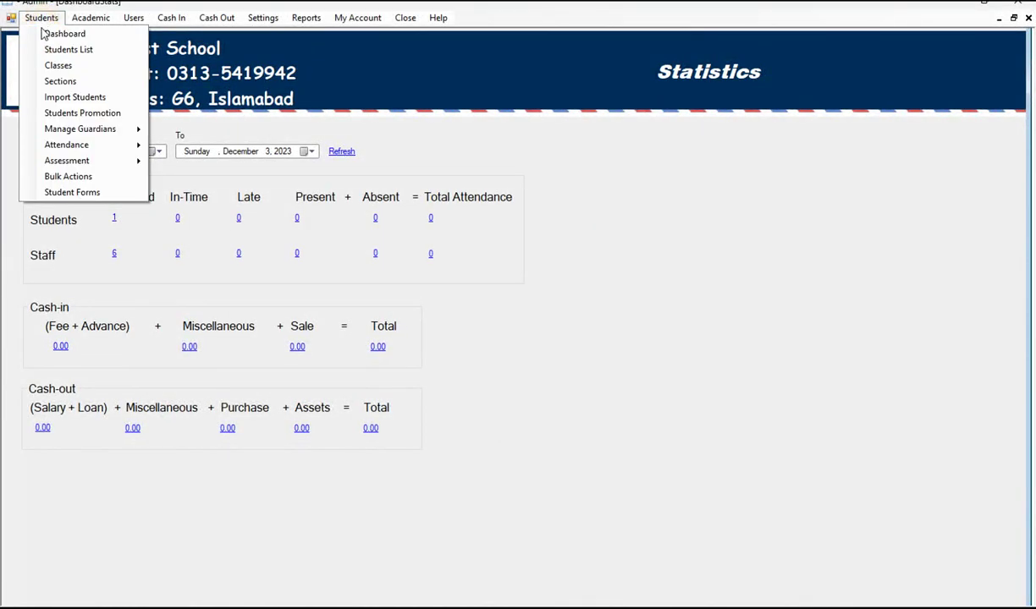
{"action": "left_click", "coordinate": [84, 97]}
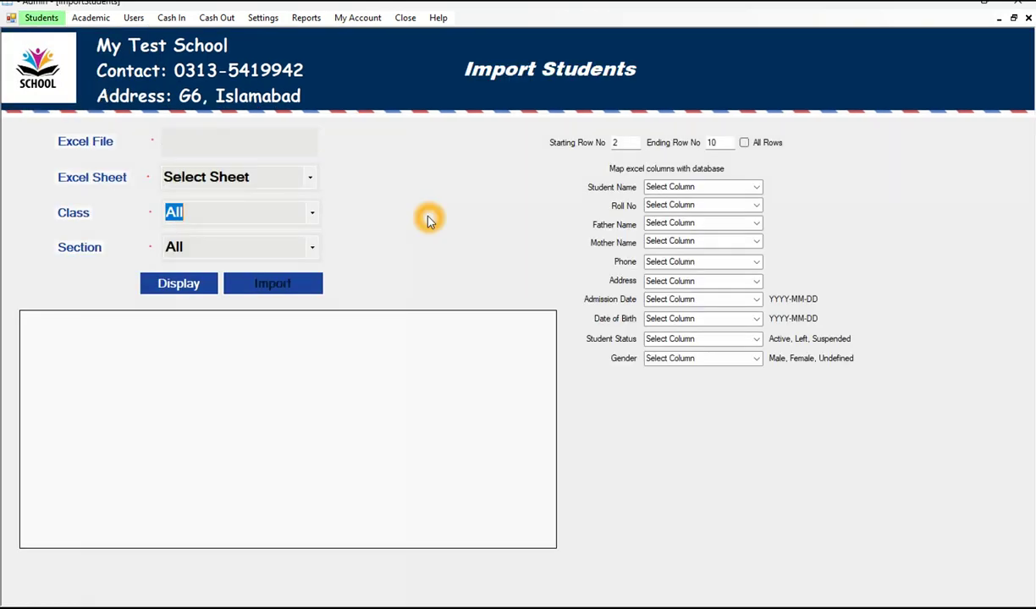
Choose the students_list workbook on the Desktop as the Excel file to import.
{"action": "left_click", "coordinate": [188, 147]}
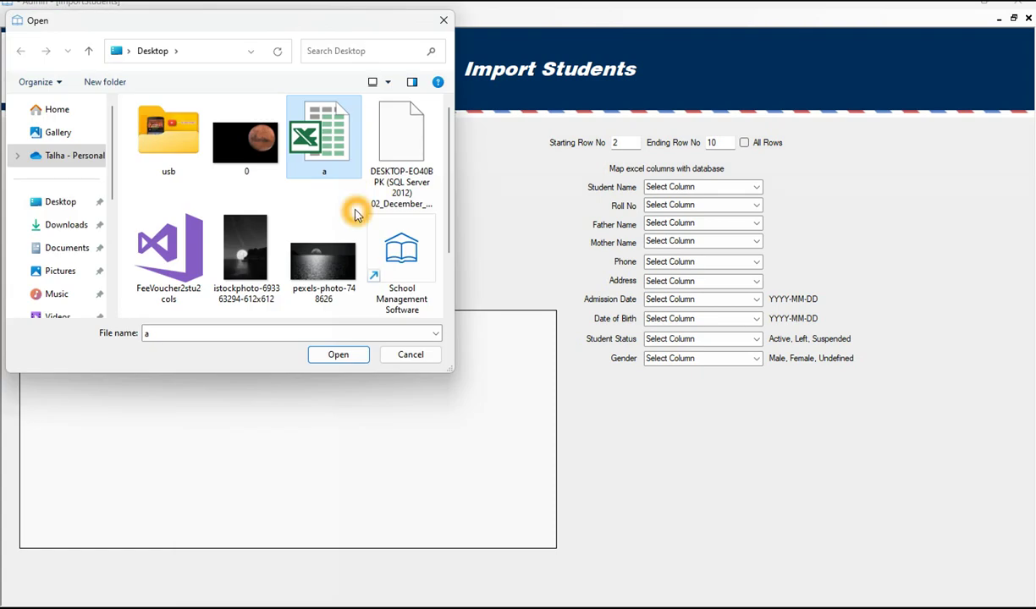
{"action": "scroll", "coordinate": [353, 212], "scroll_direction": "down", "scroll_amount": 2}
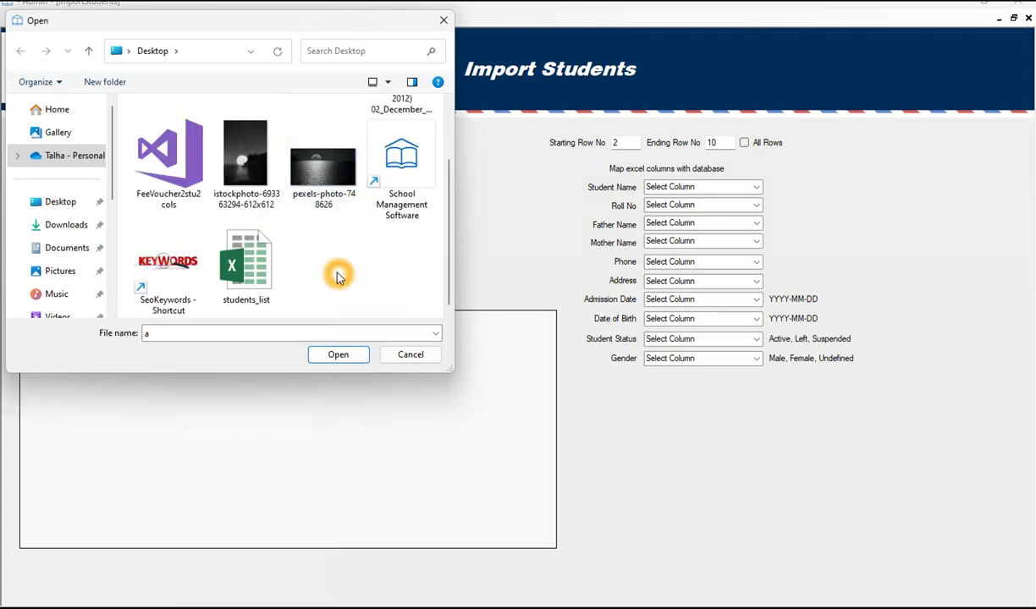
{"action": "left_click", "coordinate": [257, 273]}
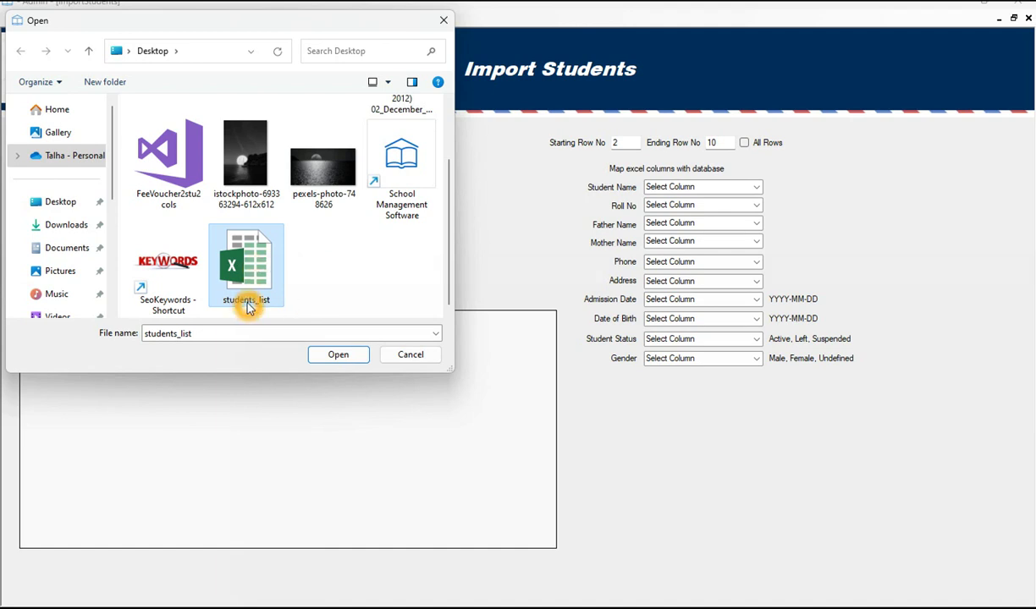
{"action": "left_click", "coordinate": [334, 361]}
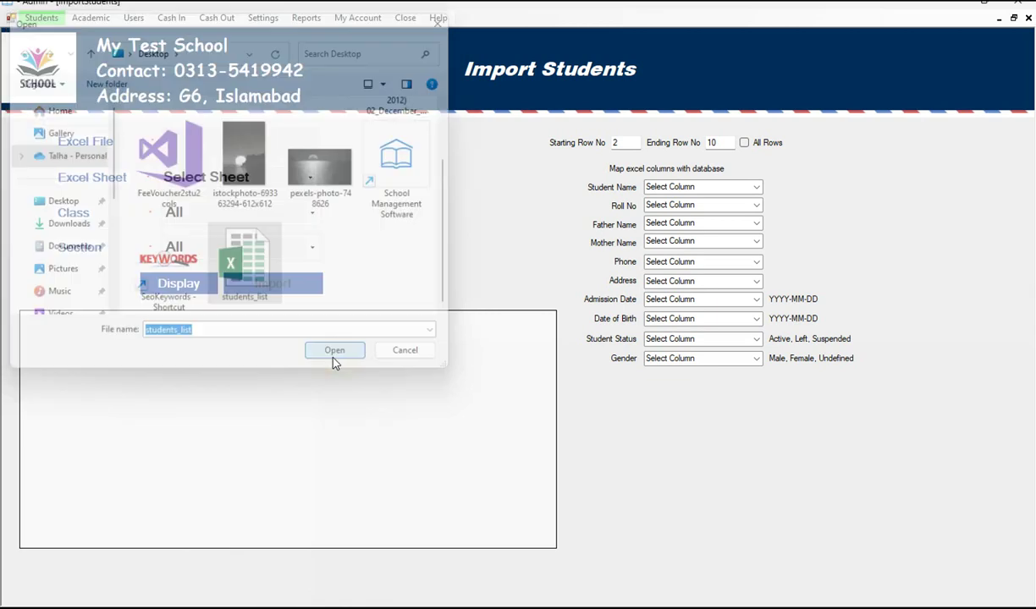
{"action": "left_click", "coordinate": [192, 169]}
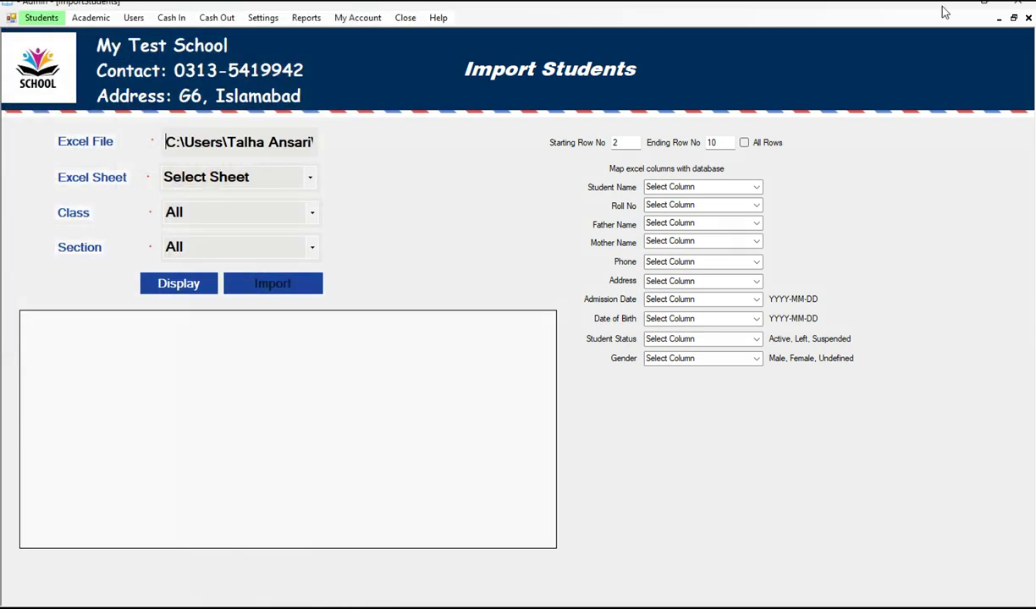
Select Excel sheet One as the source, with class One and section A as the import target.
{"action": "left_click", "coordinate": [308, 180]}
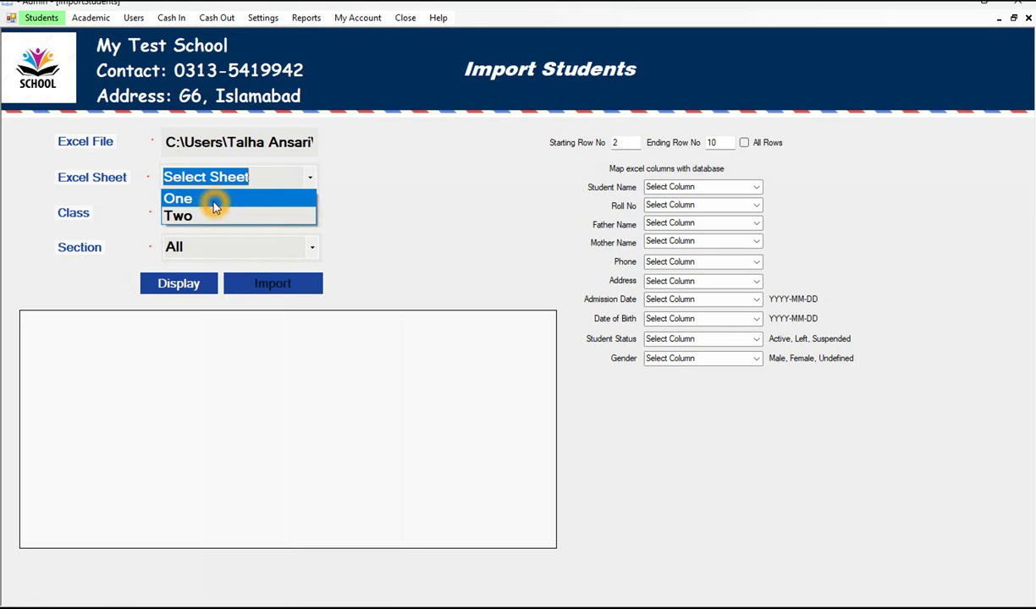
{"action": "left_click", "coordinate": [176, 199]}
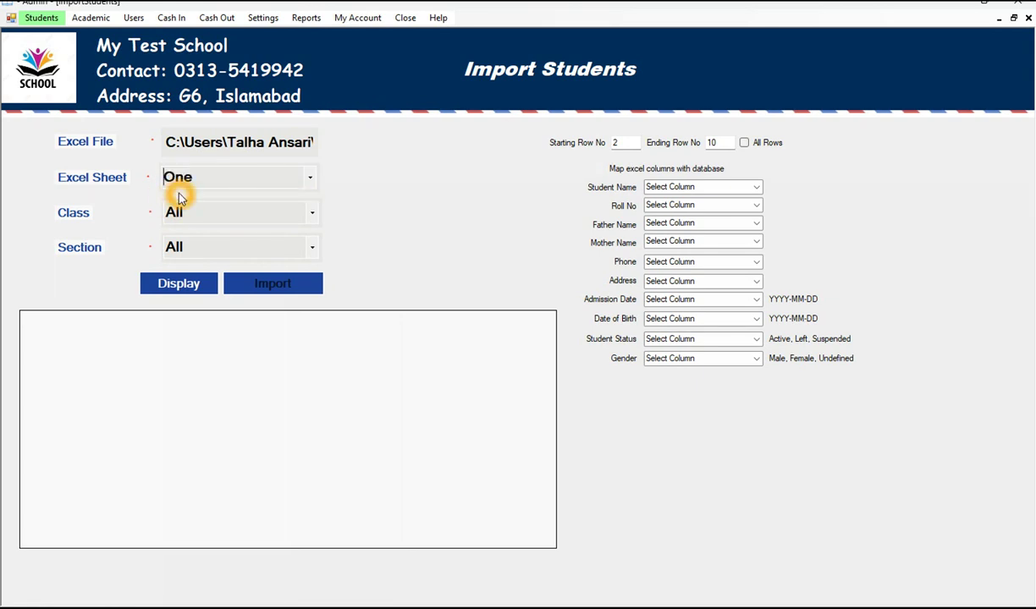
{"action": "left_click", "coordinate": [312, 213]}
{"action": "left_click", "coordinate": [199, 254]}
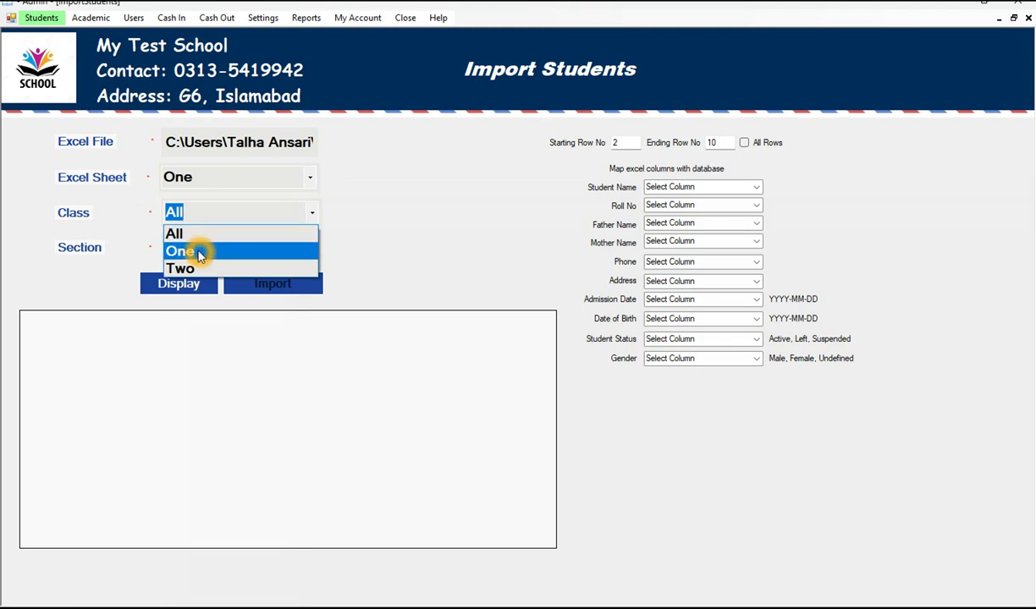
{"action": "left_click", "coordinate": [311, 250]}
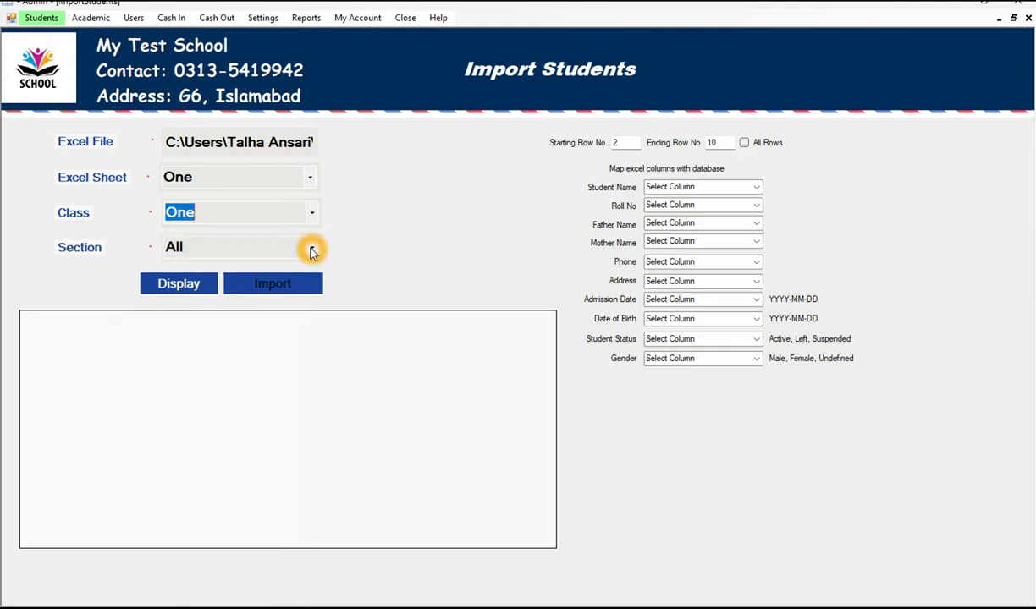
{"action": "left_click", "coordinate": [201, 289]}
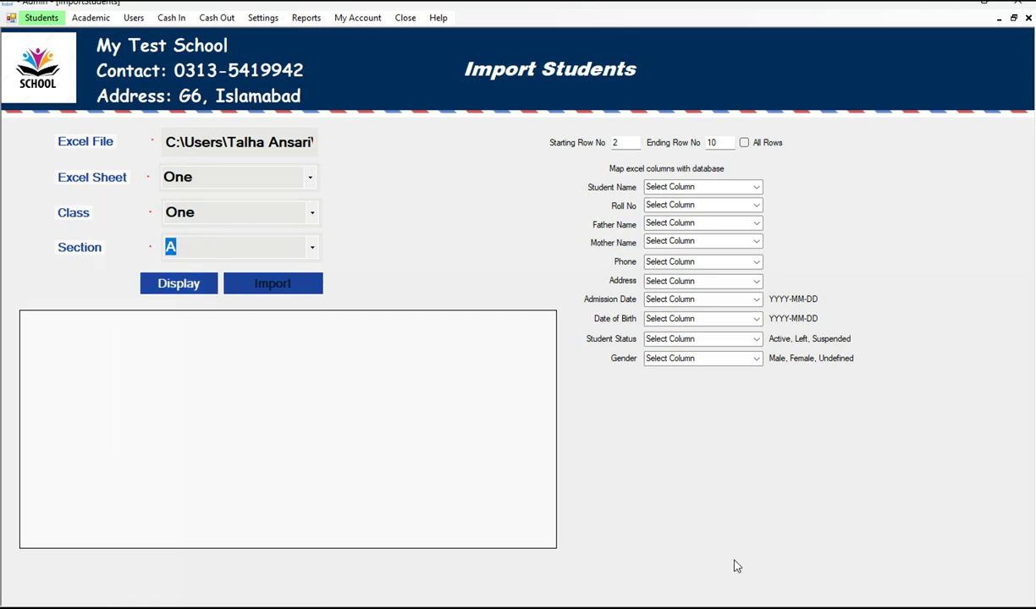
Open the students_list workbook from the desktop in Excel and examine the columns and data rows on sheet One.
{"action": "left_click", "coordinate": [949, 4]}
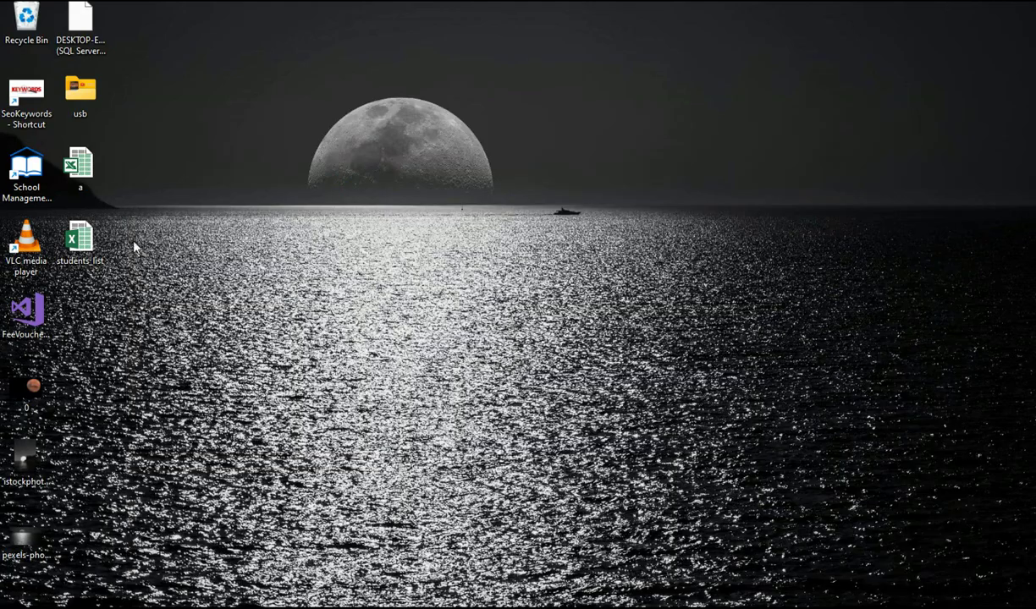
{"action": "double_click", "coordinate": [85, 246]}
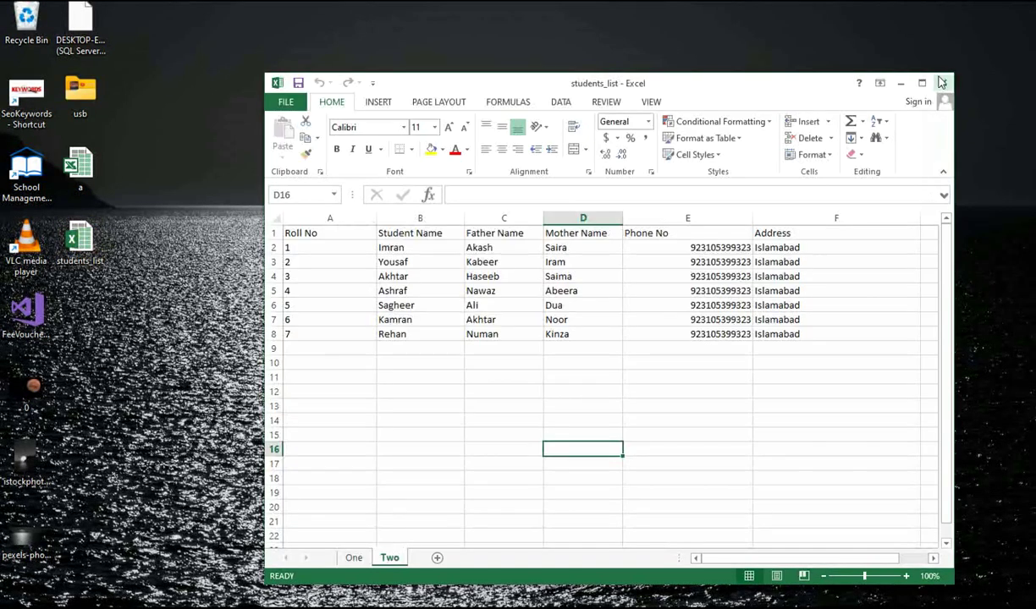
{"action": "left_click", "coordinate": [921, 83]}
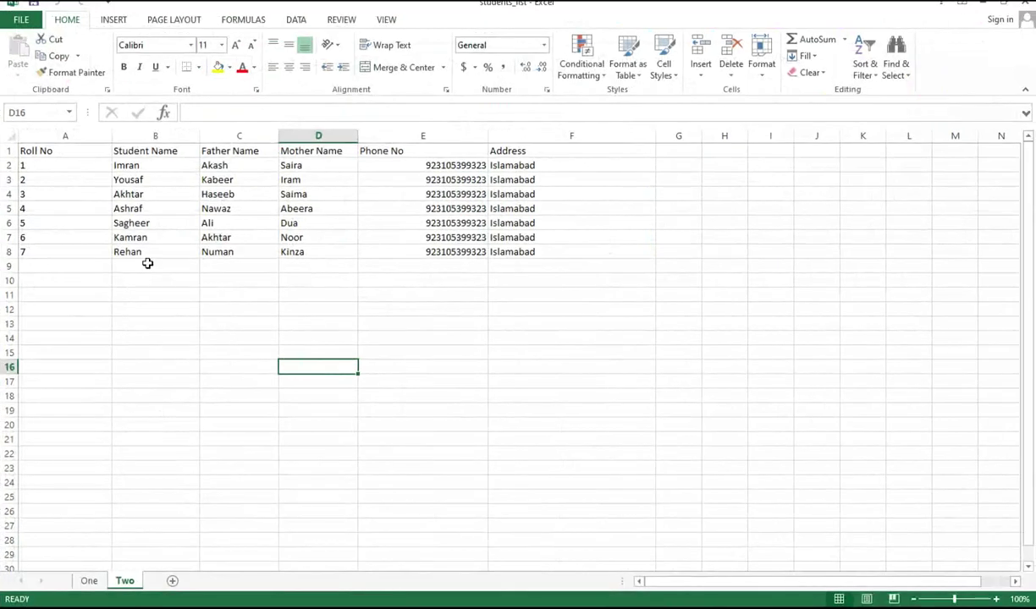
{"action": "left_click", "coordinate": [89, 581]}
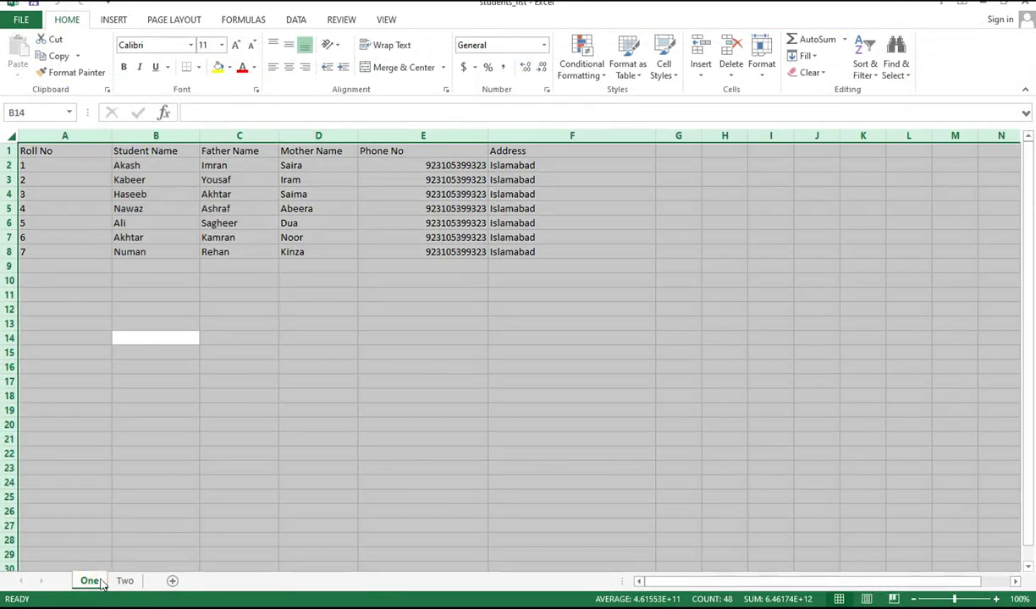
{"action": "left_click", "coordinate": [51, 310]}
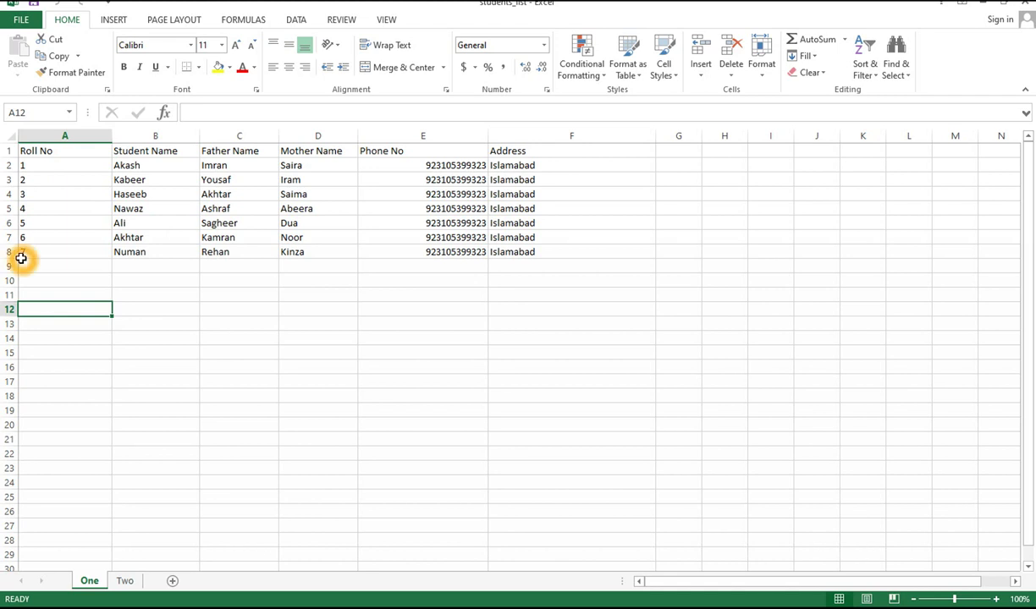
Return to the school software's import form and set the row range from starting row 2 to ending row 8.
{"action": "key", "text": "alt+Tab"}
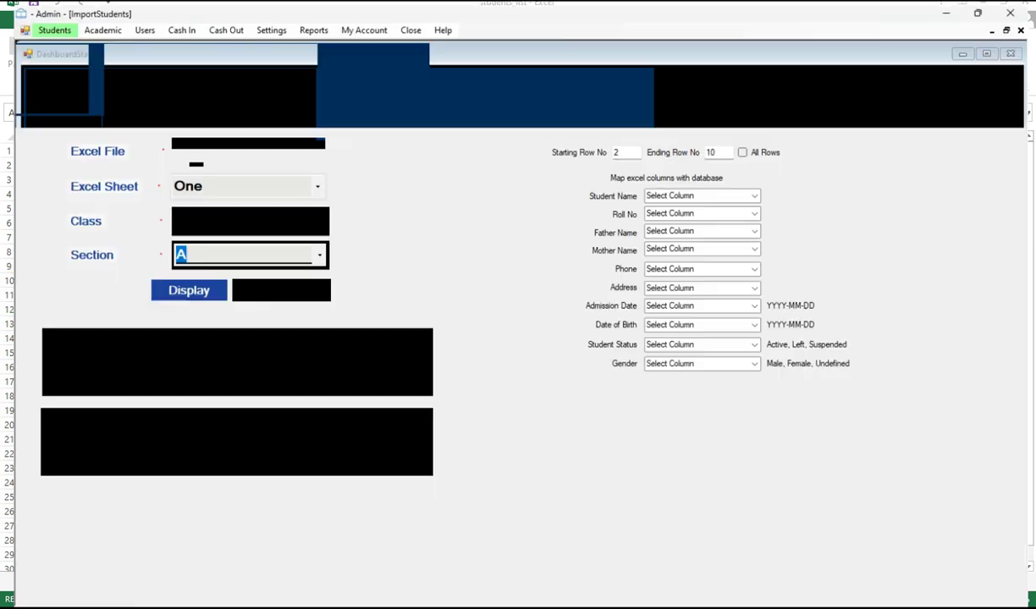
{"action": "left_click", "coordinate": [628, 142]}
{"action": "left_click_drag", "start_coordinate": [735, 142], "coordinate": [689, 146]}
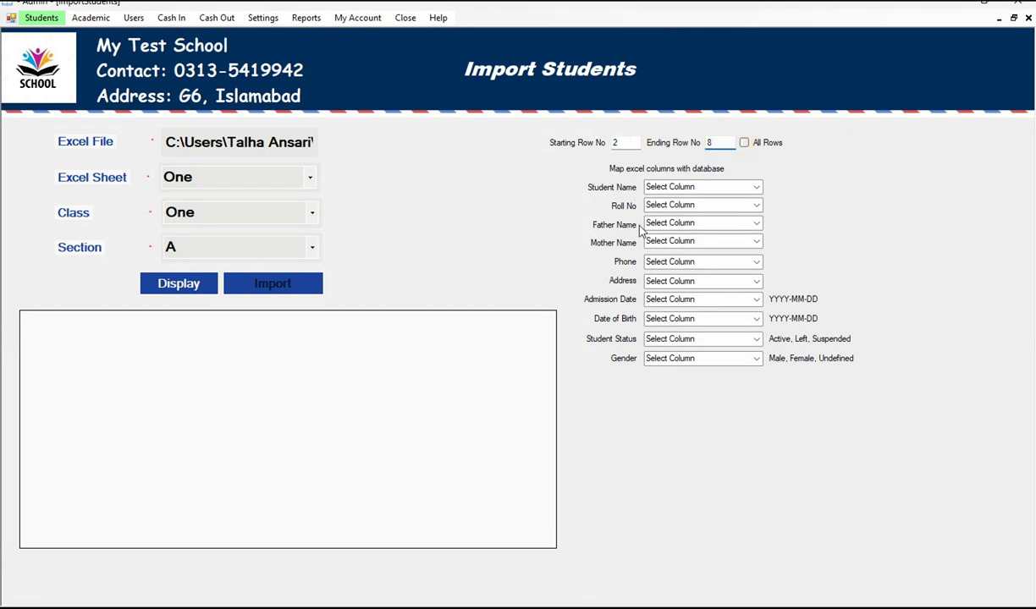
Map the Student Name and Roll No fields to the Excel columns of the same names, checking the headings in the workbook.
{"action": "left_click", "coordinate": [758, 189]}
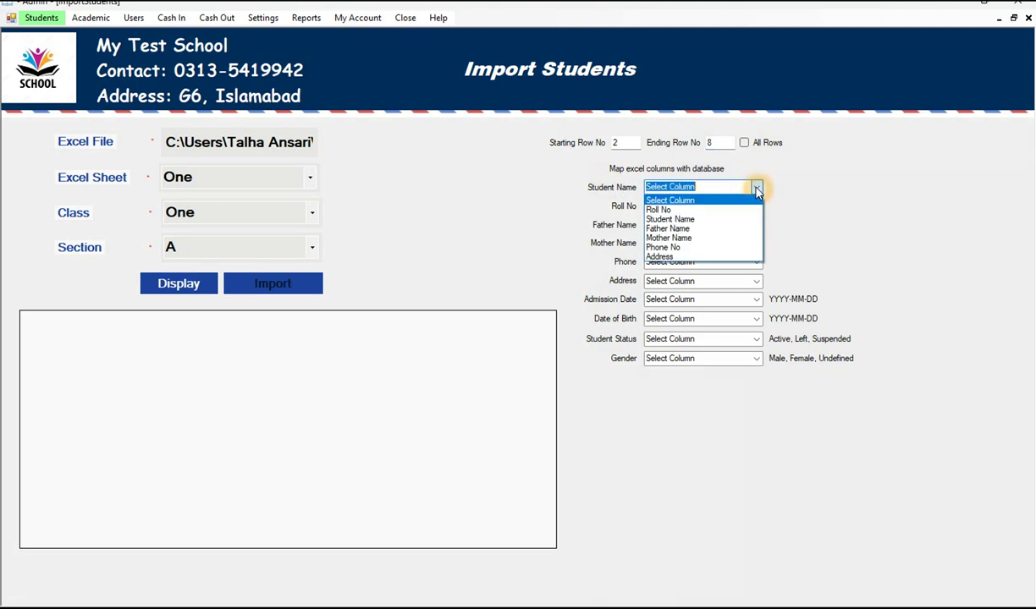
{"action": "left_click", "coordinate": [664, 220]}
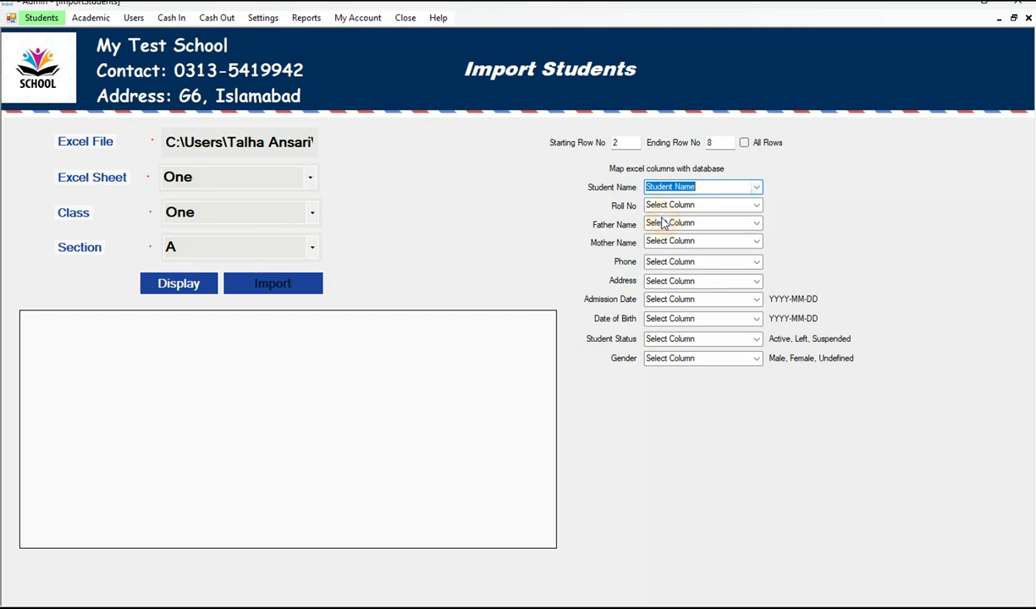
{"action": "key", "text": "alt+Tab"}
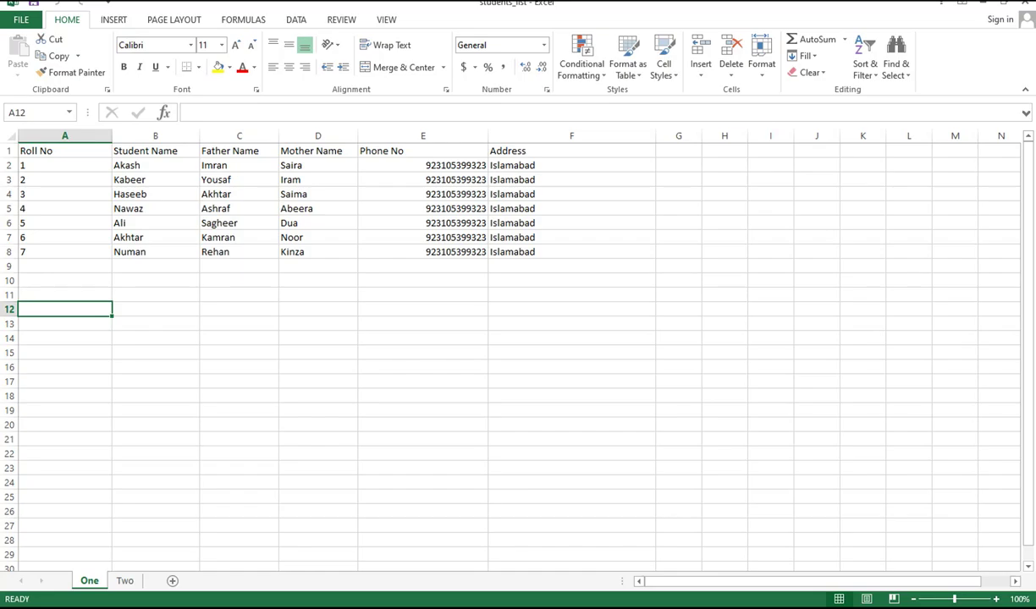
{"action": "left_click", "coordinate": [199, 194]}
{"action": "left_click", "coordinate": [984, 4]}
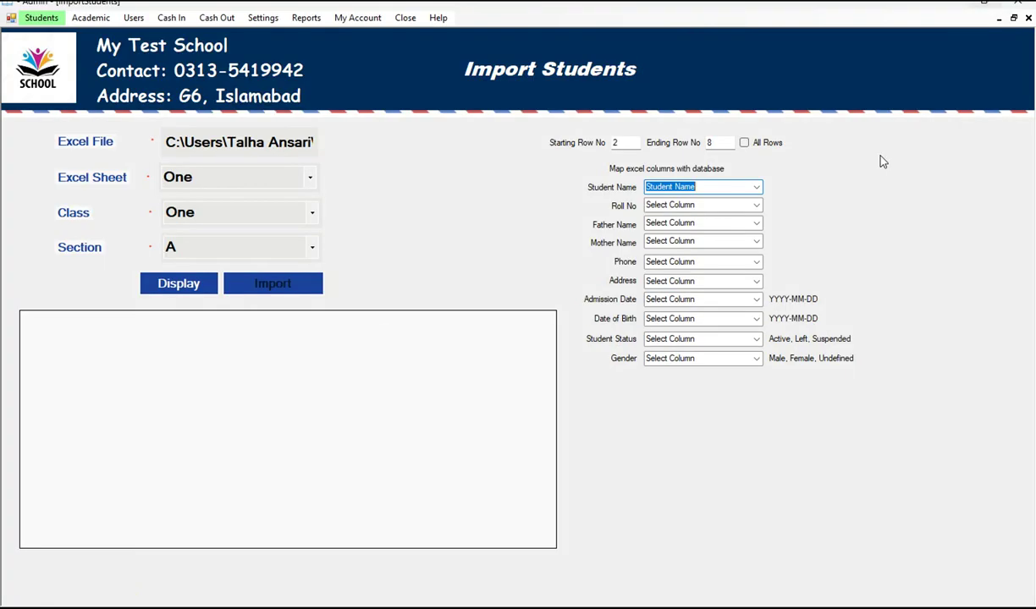
{"action": "left_click", "coordinate": [745, 206]}
{"action": "left_click", "coordinate": [669, 226]}
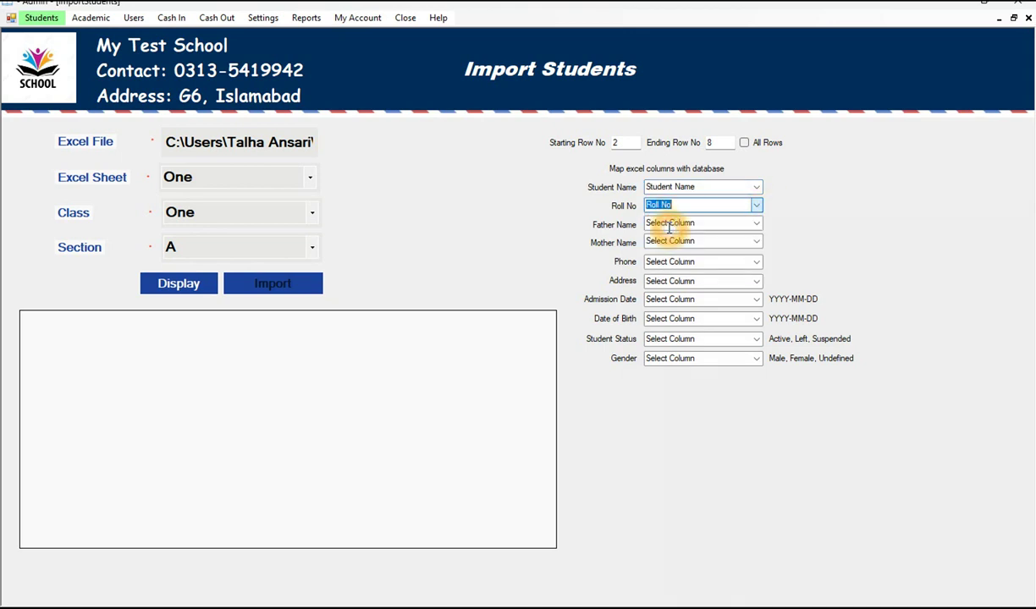
Map the Father Name and Mother Name fields to the Excel columns of the same names.
{"action": "left_click", "coordinate": [755, 223]}
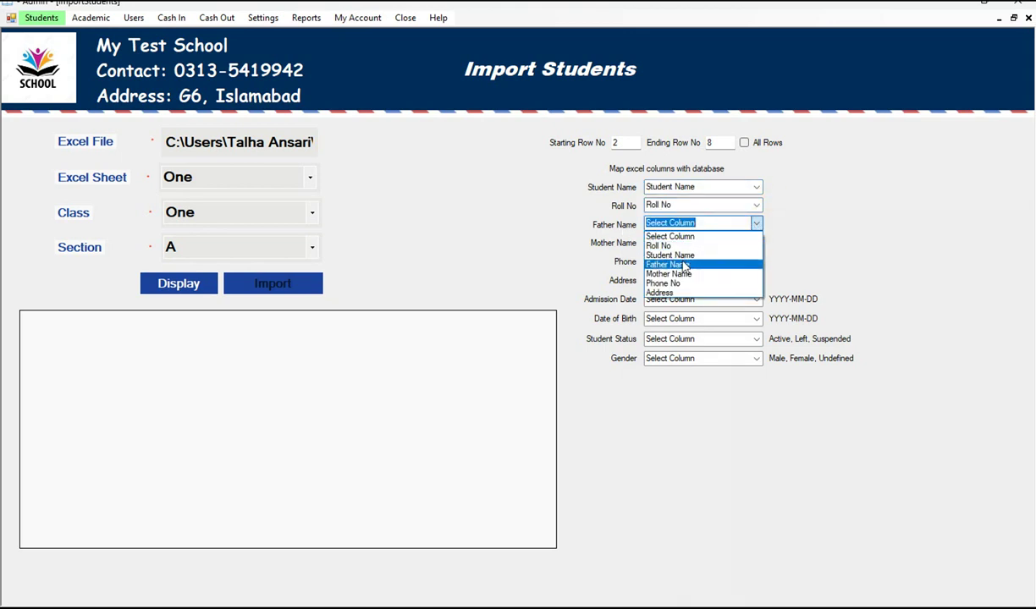
{"action": "left_click", "coordinate": [686, 262]}
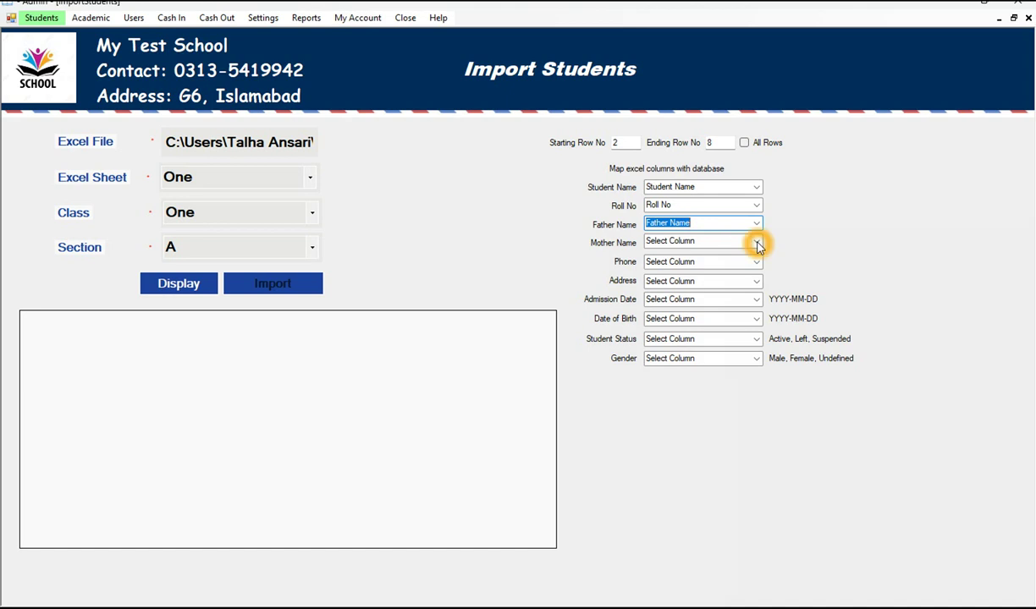
{"action": "left_click", "coordinate": [748, 241]}
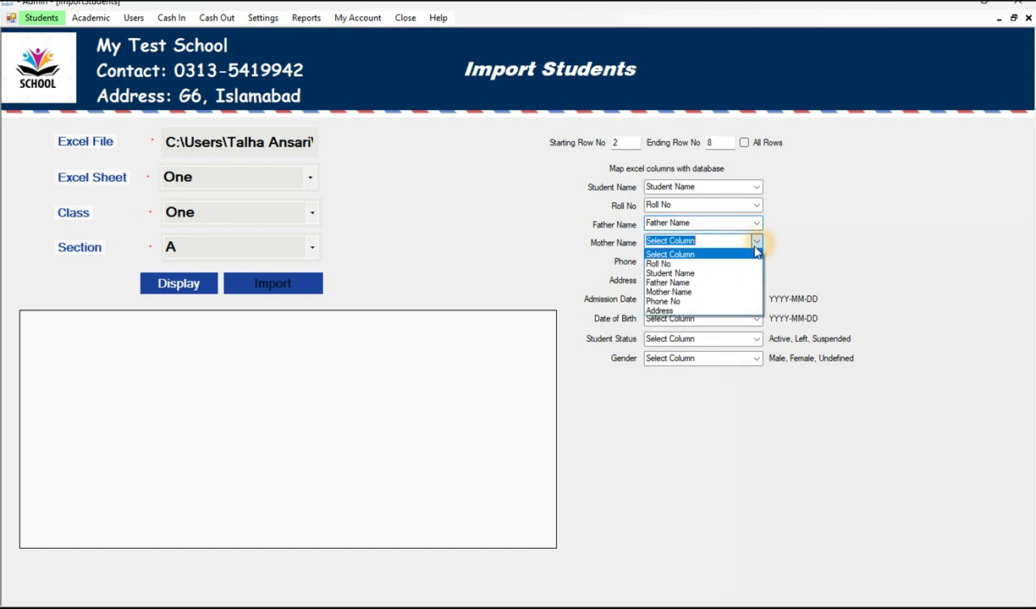
{"action": "left_click", "coordinate": [664, 292]}
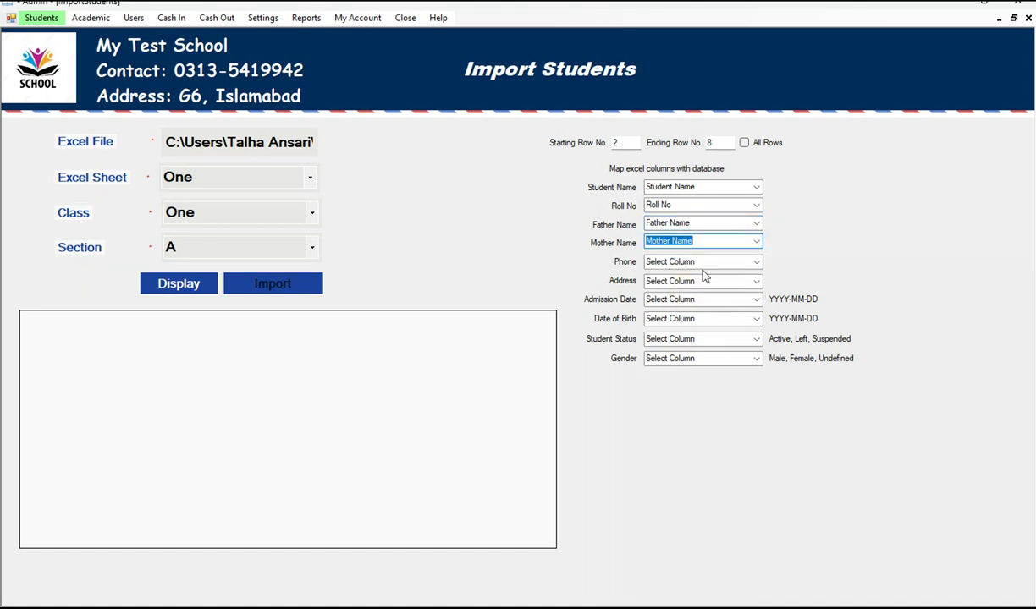
Map the Phone field to the Phone No column and the Address field to the Address column.
{"action": "left_click", "coordinate": [756, 261]}
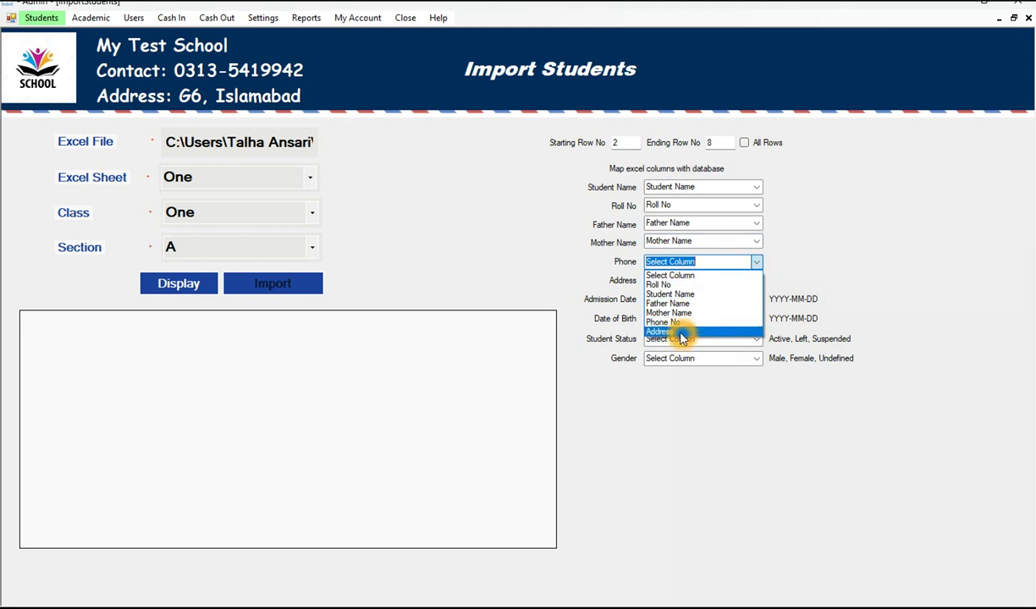
{"action": "left_click", "coordinate": [668, 322]}
{"action": "left_click", "coordinate": [729, 280]}
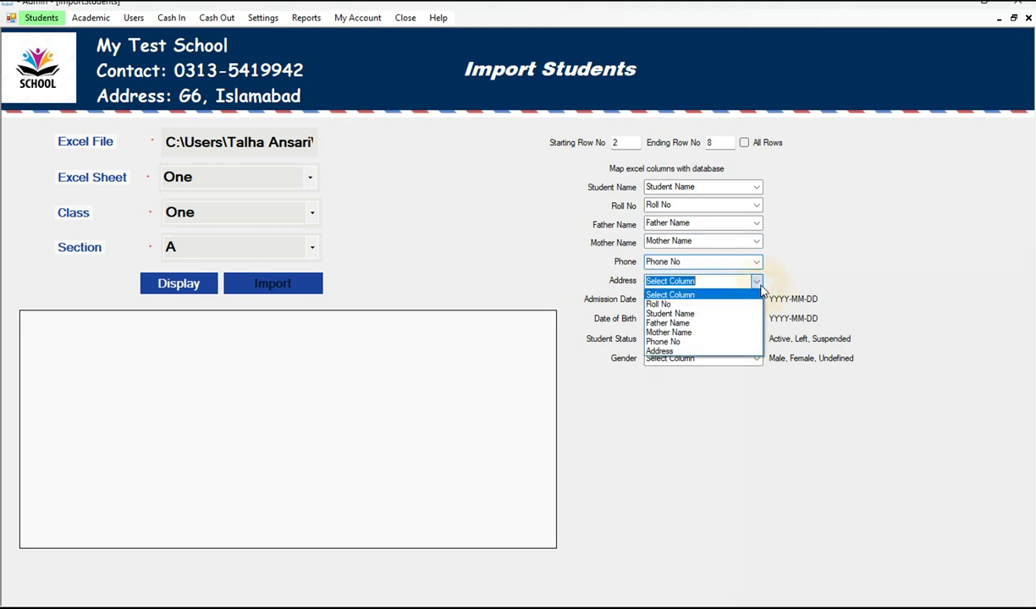
{"action": "left_click", "coordinate": [689, 349]}
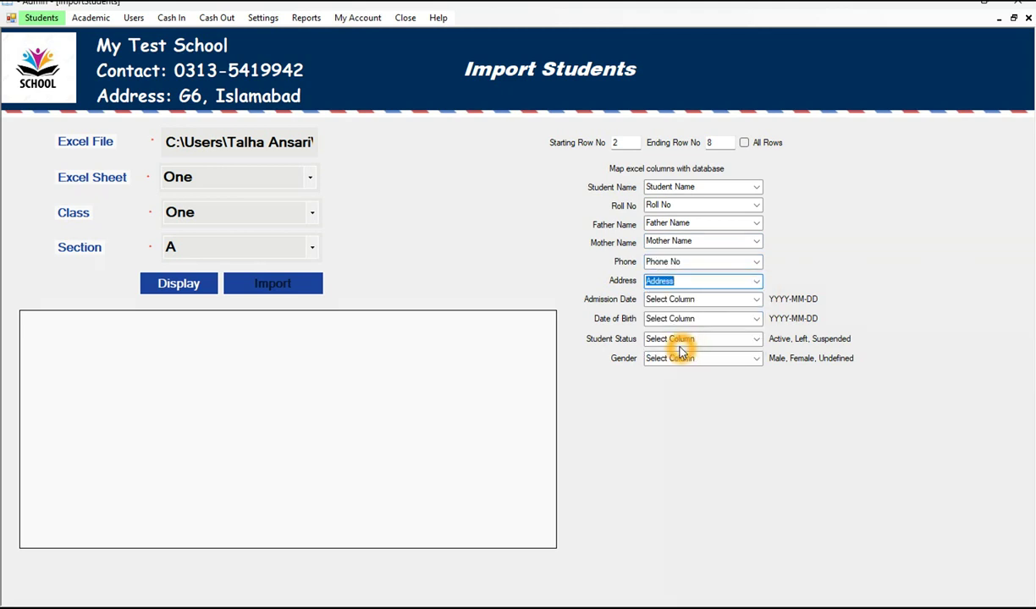
Display the mapped student rows for review and import them into class One, section A.
{"action": "left_click", "coordinate": [277, 291]}
{"action": "left_click", "coordinate": [275, 291]}
{"action": "left_click", "coordinate": [270, 288]}
{"action": "left_click", "coordinate": [271, 288]}
{"action": "left_click", "coordinate": [176, 285]}
{"action": "left_click", "coordinate": [174, 287]}
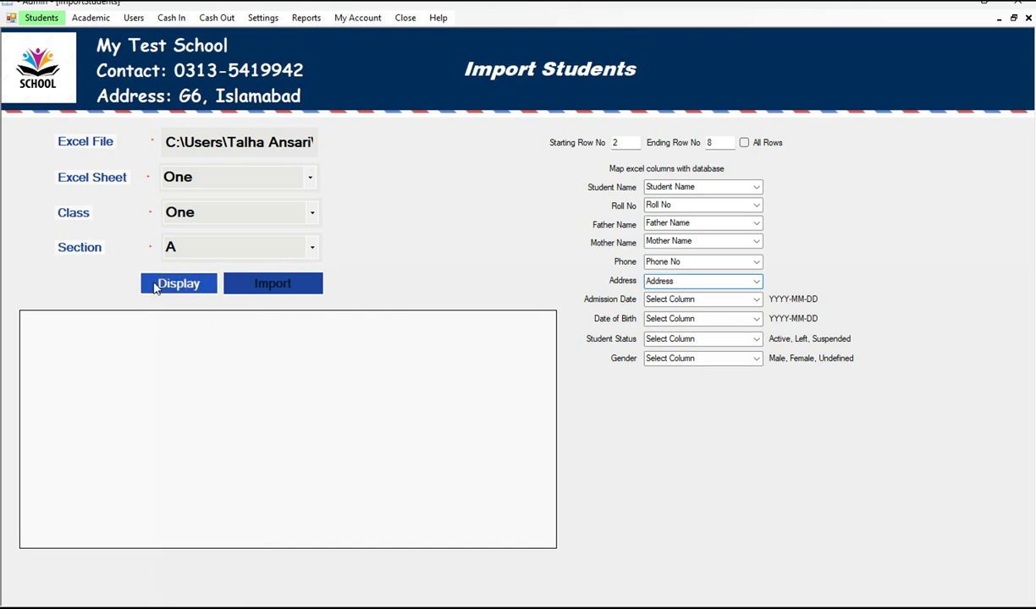
{"action": "left_click", "coordinate": [163, 290]}
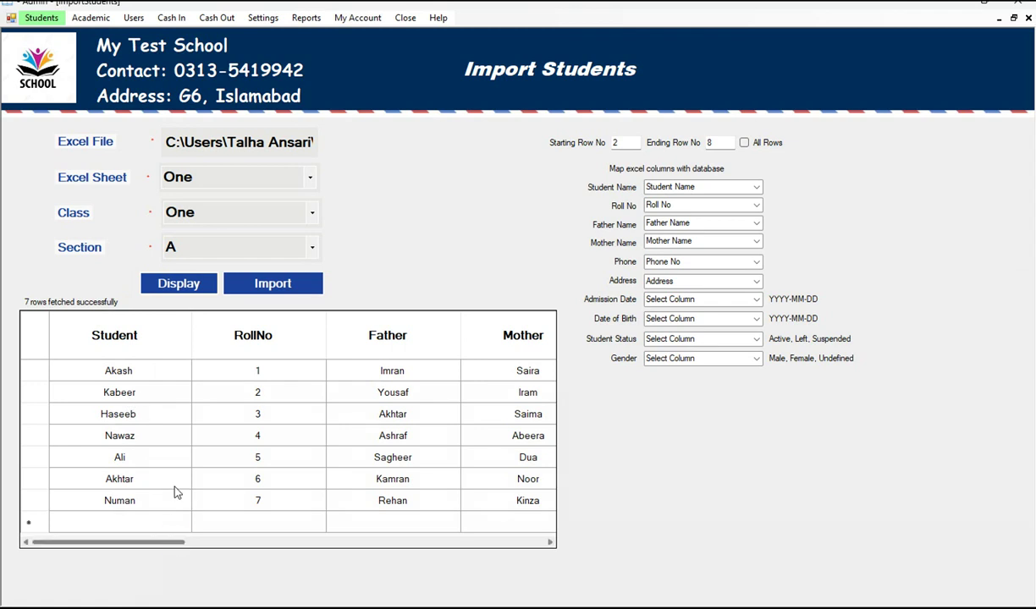
{"action": "left_click", "coordinate": [208, 394]}
{"action": "left_click", "coordinate": [271, 288]}
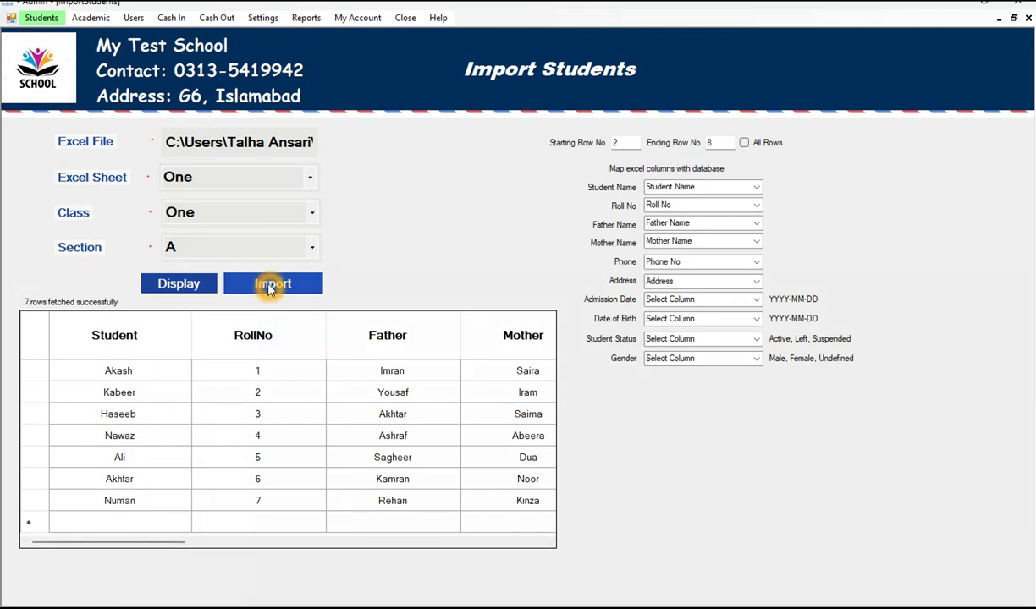
Import the displayed student rows into class One, section A, and open the students list to check them.
{"action": "left_click", "coordinate": [305, 287]}
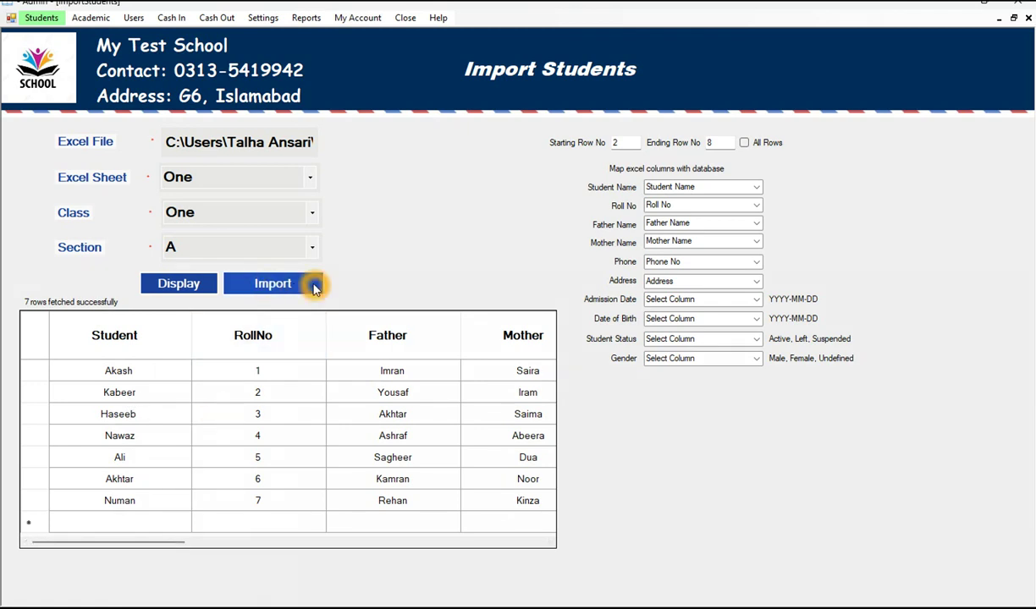
{"action": "left_click", "coordinate": [307, 288]}
{"action": "left_click", "coordinate": [292, 408]}
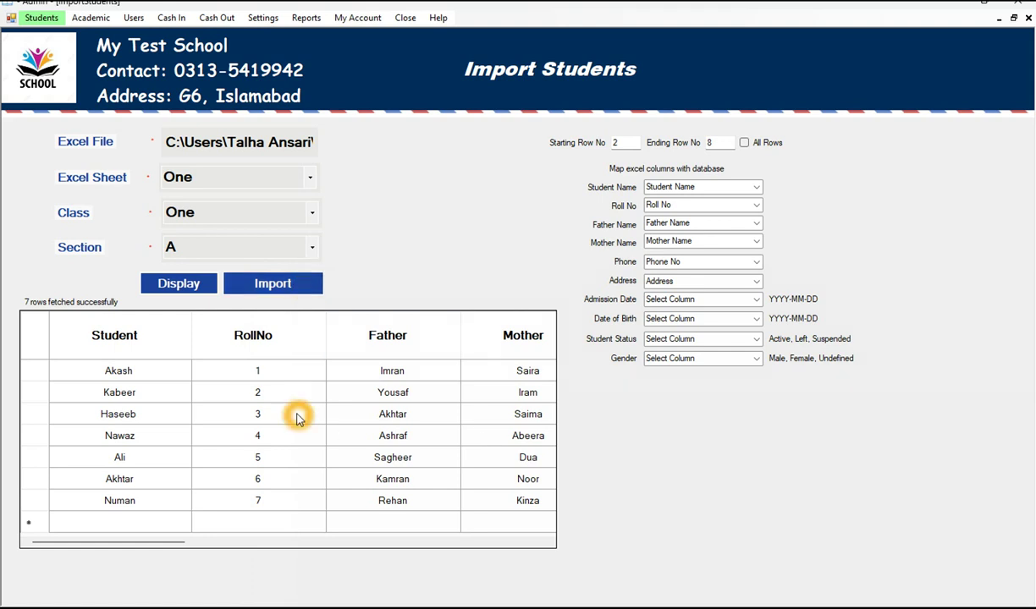
{"action": "left_click", "coordinate": [285, 287]}
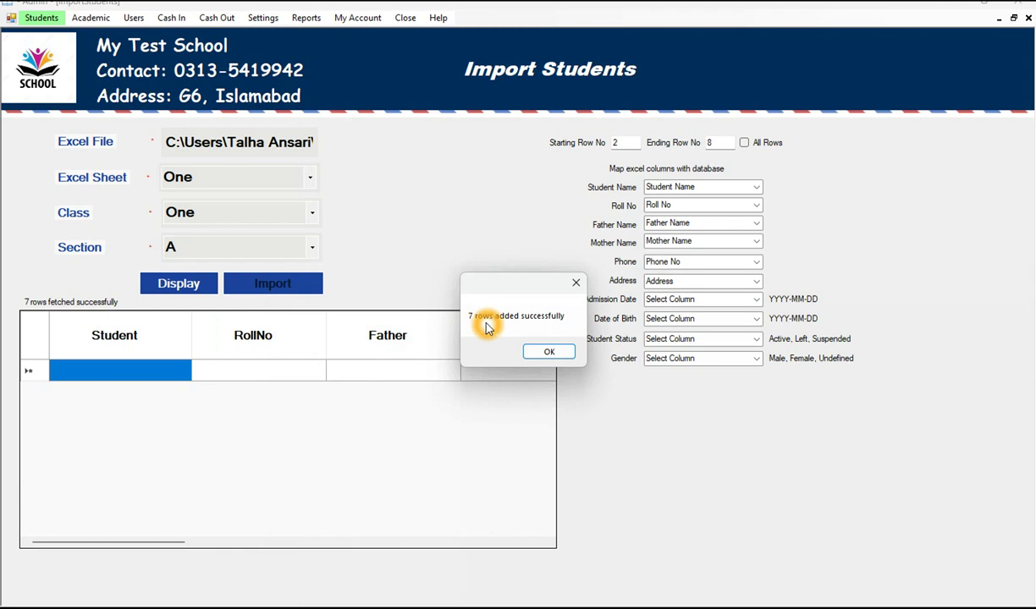
{"action": "left_click", "coordinate": [546, 350]}
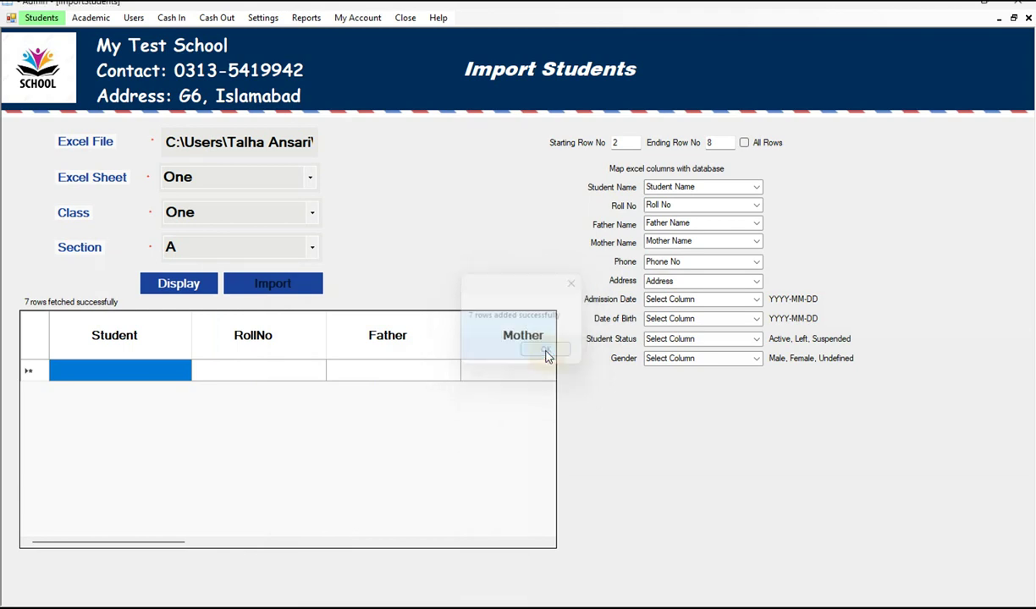
{"action": "left_click", "coordinate": [41, 19]}
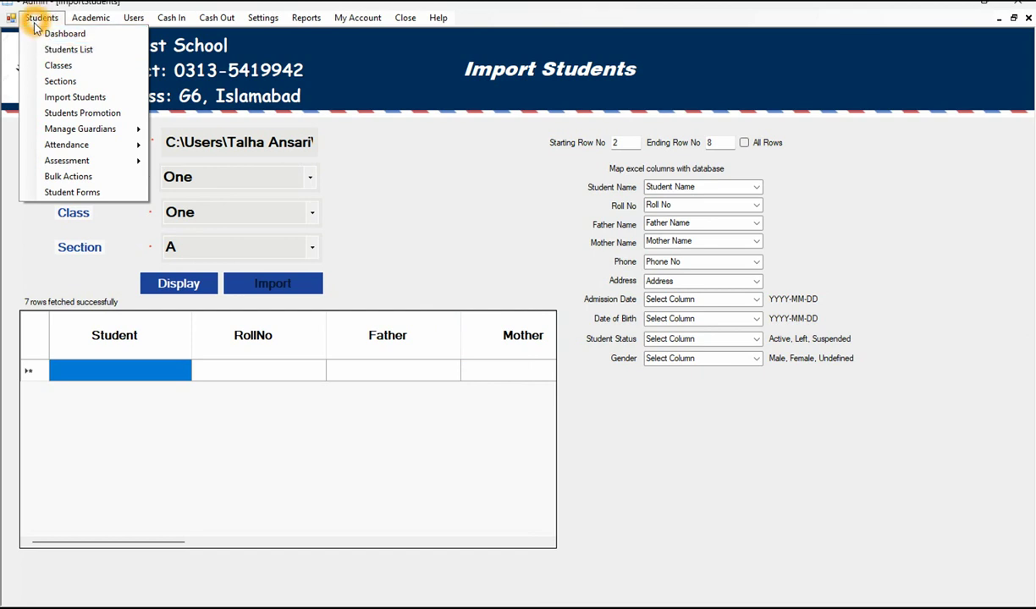
{"action": "left_click", "coordinate": [85, 49]}
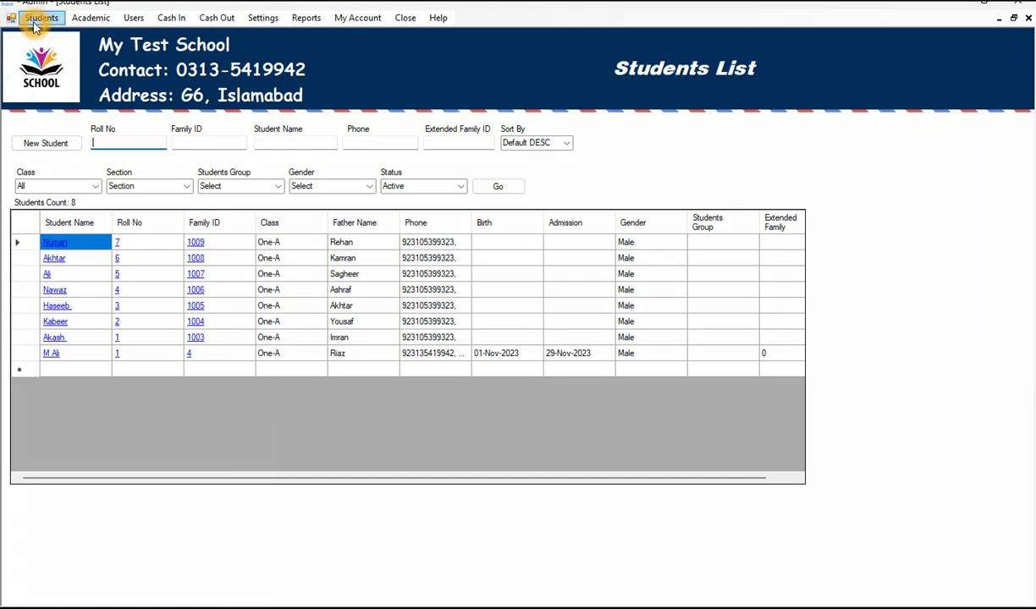
Reopen the student import form and load the students_list workbook from the Desktop.
{"action": "left_click", "coordinate": [35, 18]}
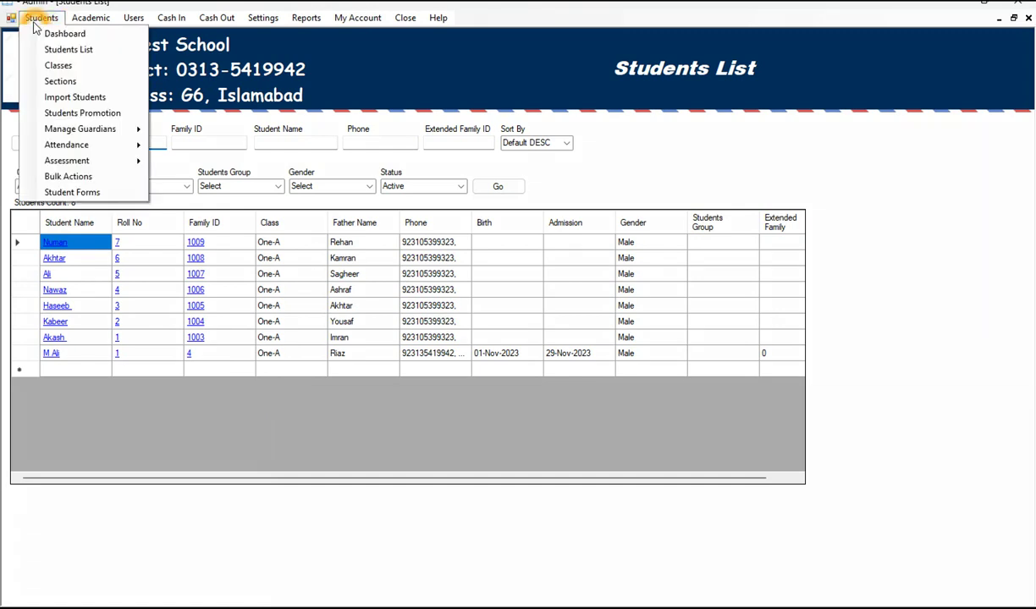
{"action": "left_click", "coordinate": [74, 96]}
{"action": "left_click", "coordinate": [192, 140]}
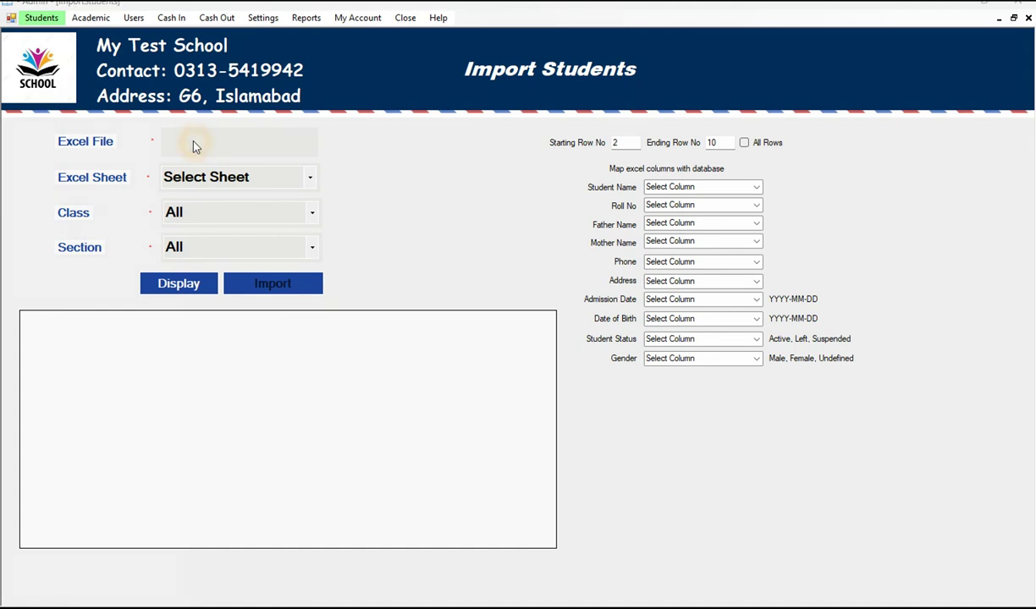
{"action": "scroll", "coordinate": [363, 278], "scroll_direction": "down", "scroll_amount": 2}
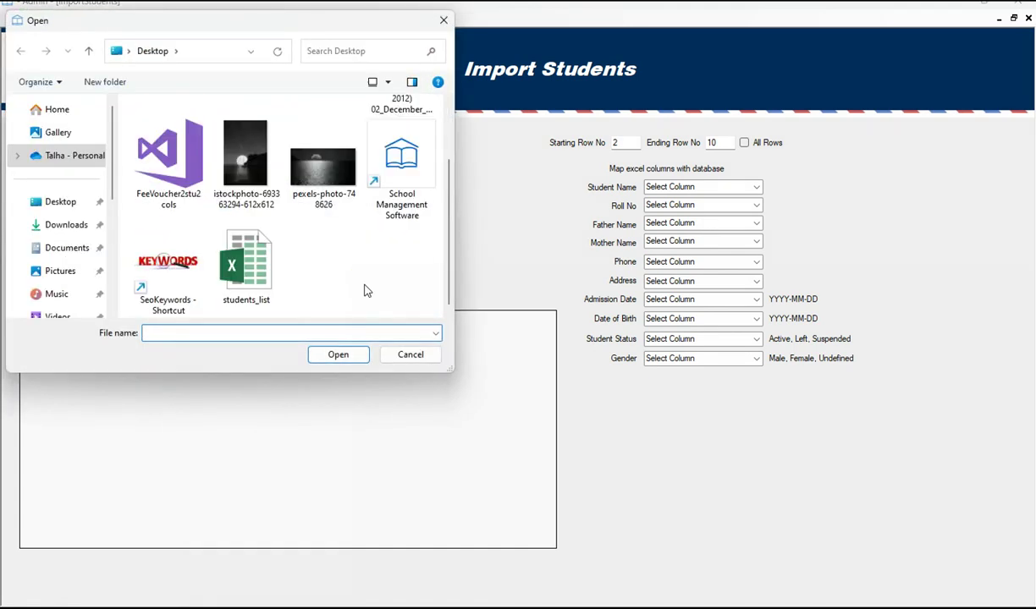
{"action": "left_click", "coordinate": [251, 270]}
{"action": "left_click", "coordinate": [340, 357]}
Choose Two as the Excel sheet to import, checking the sheets One and Two in the workbook.
{"action": "left_click", "coordinate": [312, 178]}
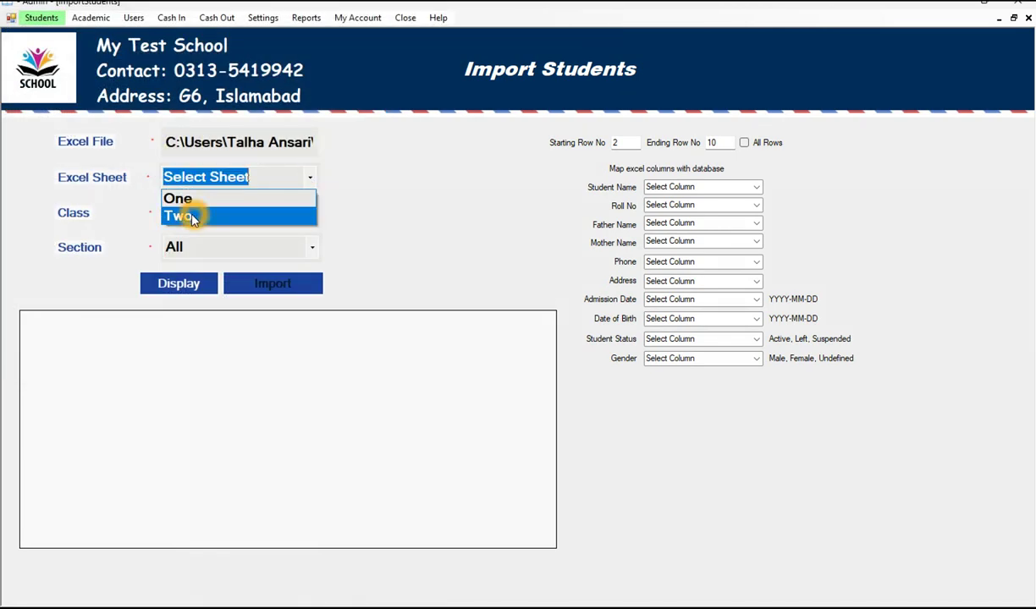
{"action": "left_click", "coordinate": [183, 218]}
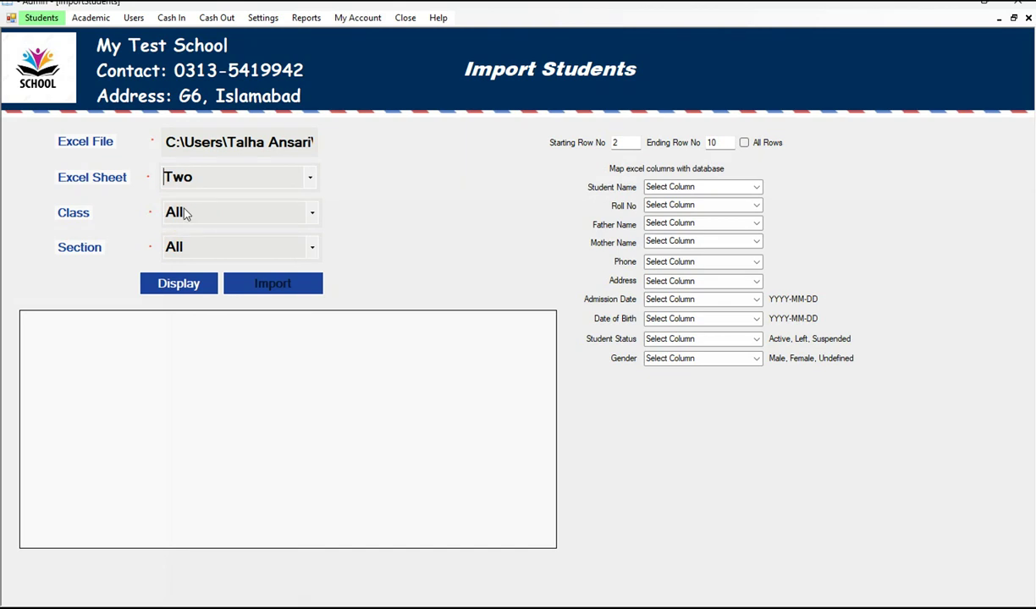
{"action": "left_click", "coordinate": [312, 181]}
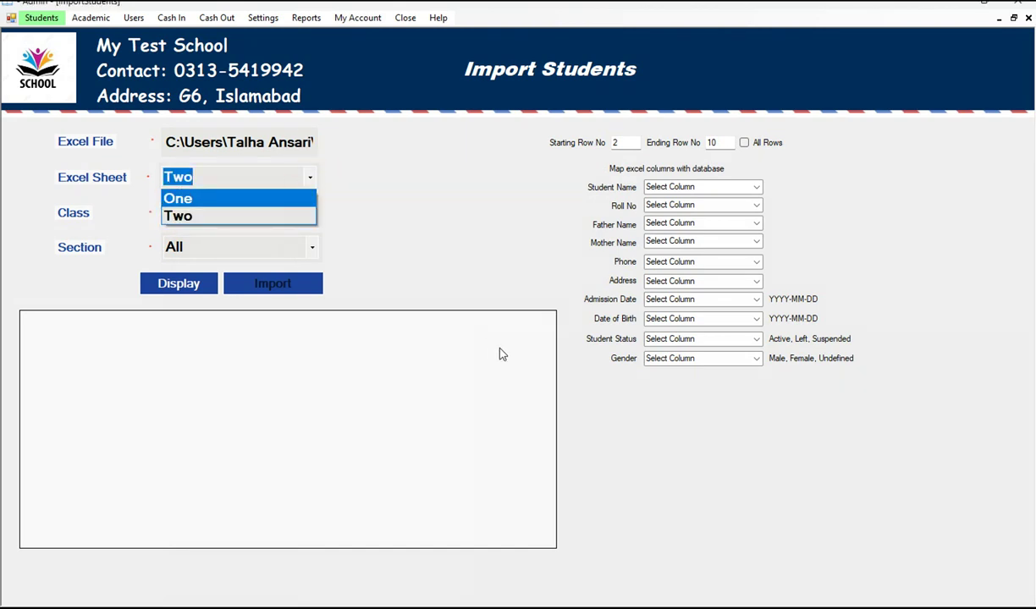
{"action": "left_click", "coordinate": [705, 603]}
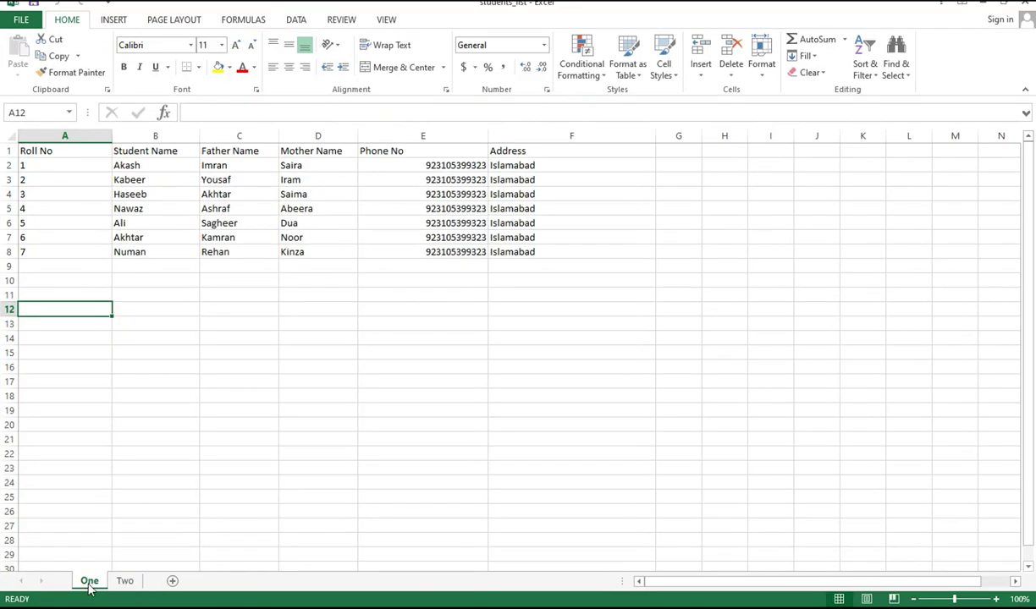
{"action": "left_click", "coordinate": [124, 580]}
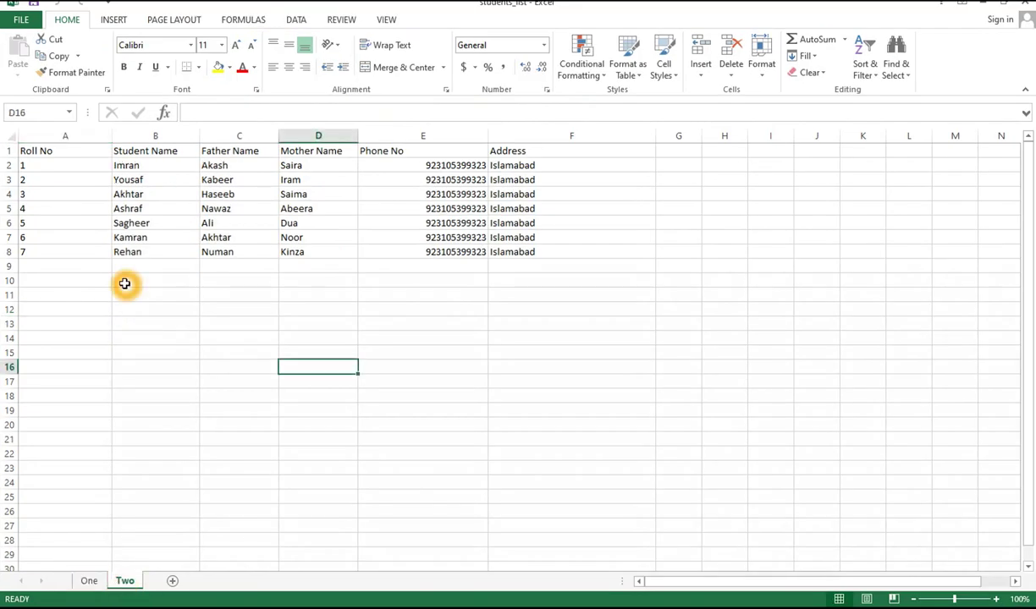
{"action": "left_click", "coordinate": [677, 601]}
{"action": "left_click", "coordinate": [308, 177]}
{"action": "left_click", "coordinate": [308, 178]}
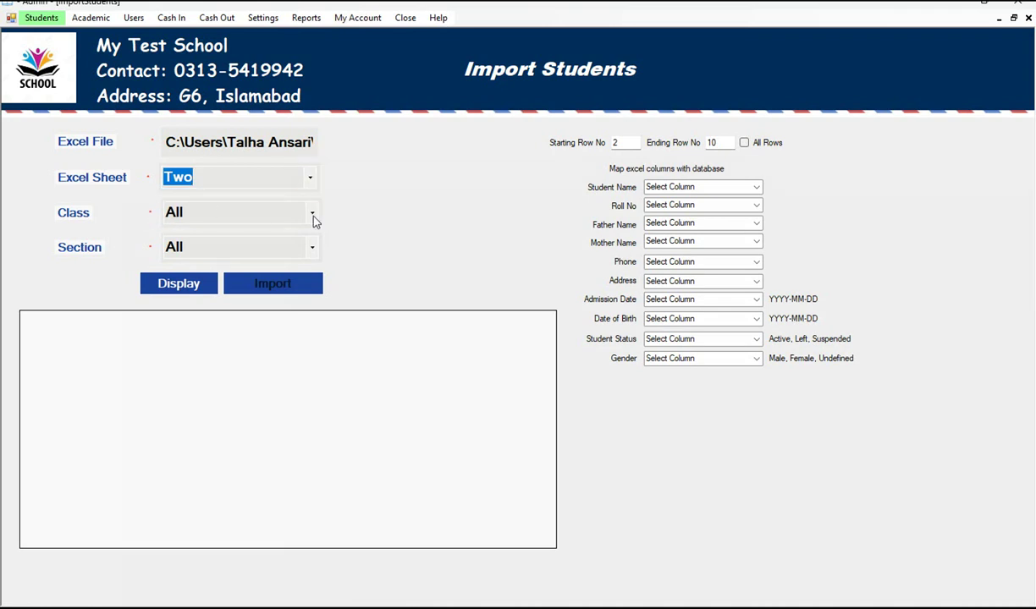
Set the import's target class to Two and its section to A.
{"action": "left_click", "coordinate": [312, 213]}
{"action": "left_click", "coordinate": [181, 268]}
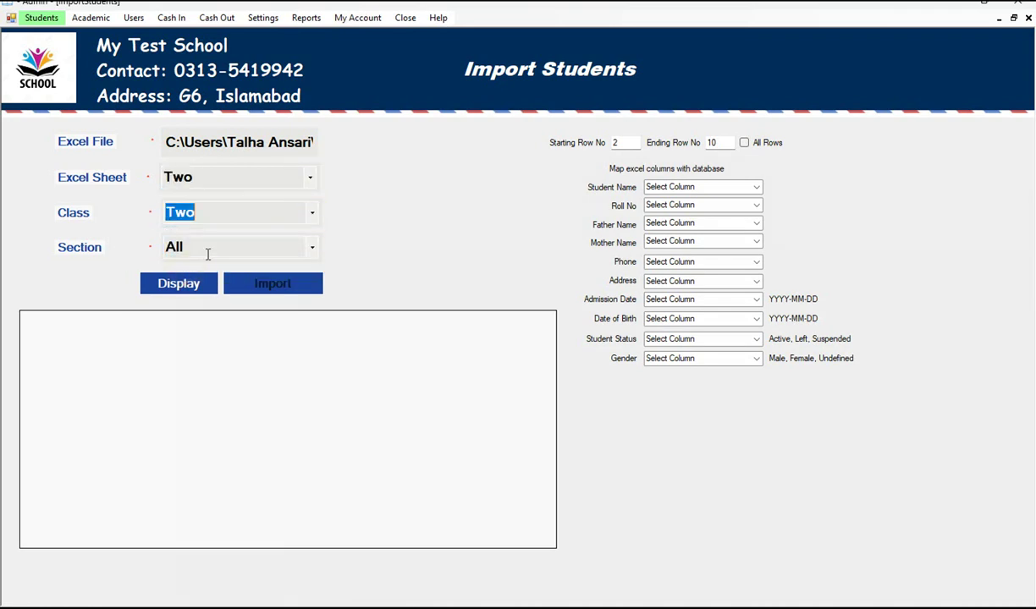
{"action": "left_click", "coordinate": [313, 247]}
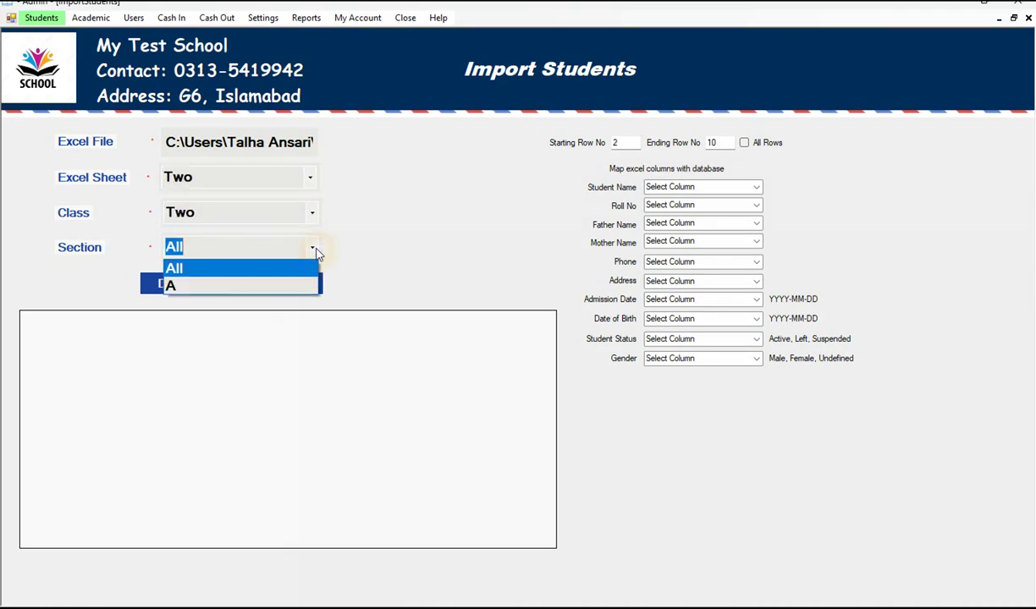
{"action": "left_click", "coordinate": [223, 287]}
Set the import's ending row number to 8, checking the last filled row of sheet Two in the workbook.
{"action": "left_click", "coordinate": [620, 142]}
{"action": "left_click", "coordinate": [709, 142]}
{"action": "key", "text": "alt+Tab"}
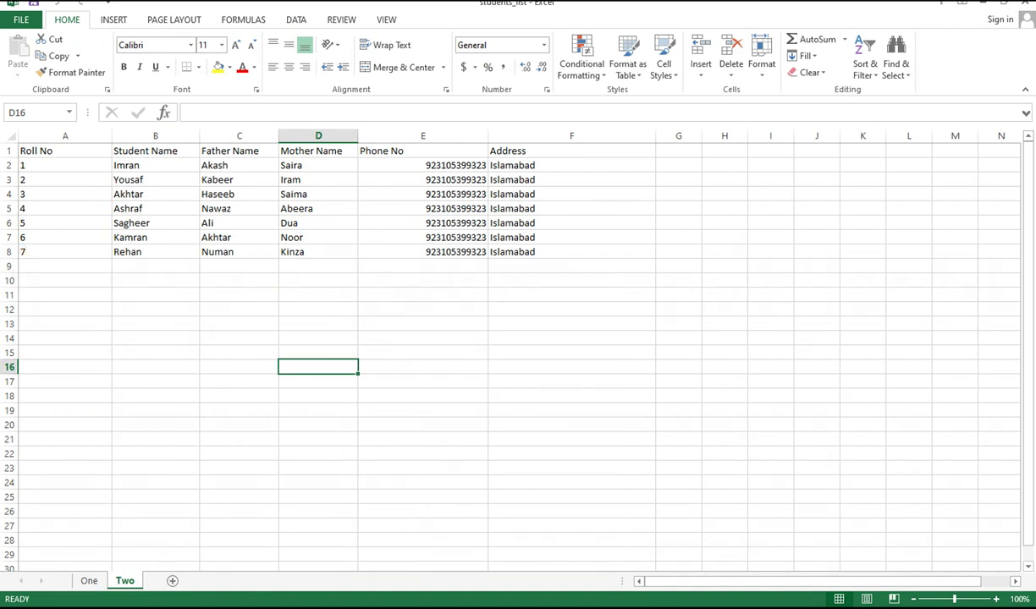
{"action": "key", "text": "alt+Tab"}
{"action": "left_click_drag", "start_coordinate": [725, 141], "coordinate": [682, 140]}
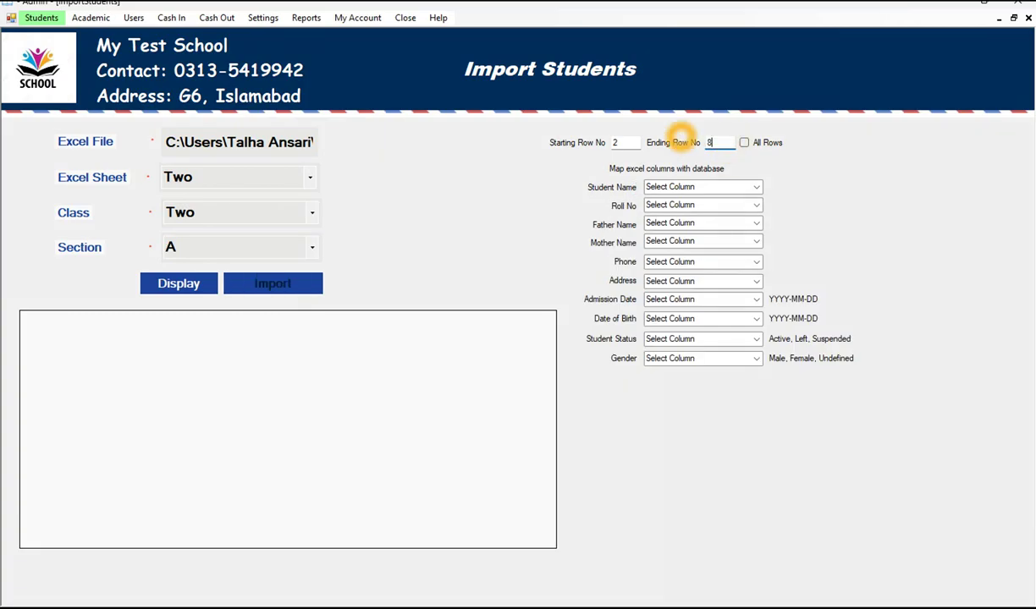
Map the Student Name and Roll No fields to the matching columns of sheet Two.
{"action": "left_click", "coordinate": [756, 187]}
{"action": "left_click", "coordinate": [670, 219]}
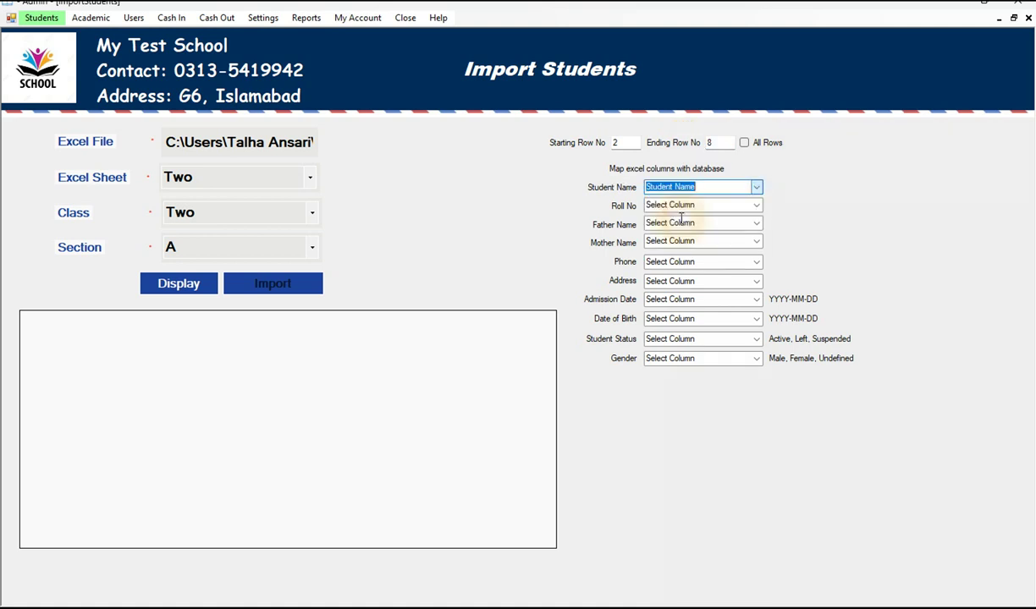
{"action": "left_click", "coordinate": [757, 206]}
{"action": "left_click", "coordinate": [682, 228]}
Map the Father Name and Mother Name fields to the matching columns of sheet Two.
{"action": "left_click", "coordinate": [757, 225]}
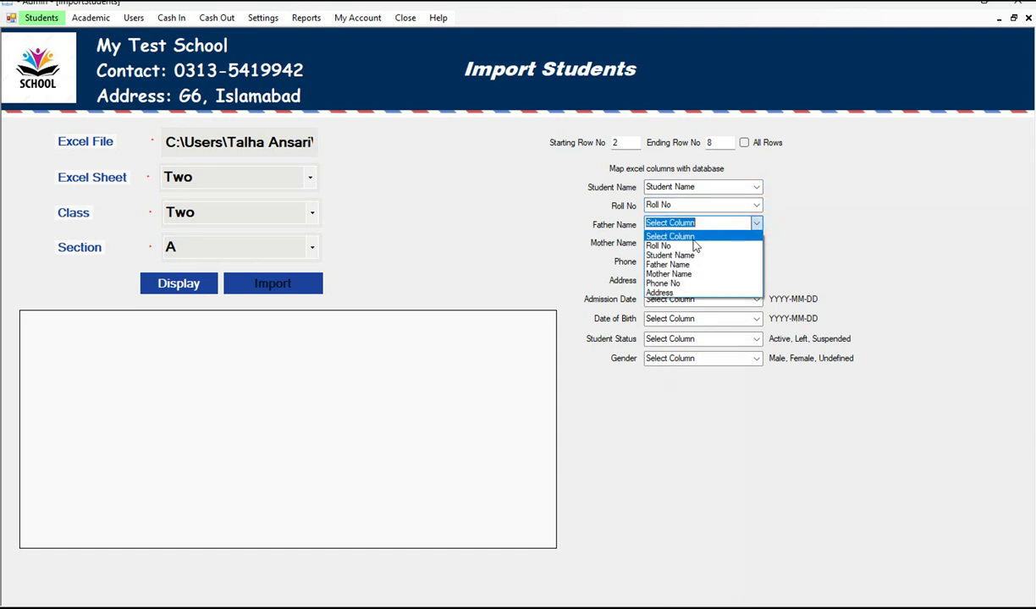
{"action": "left_click", "coordinate": [686, 266]}
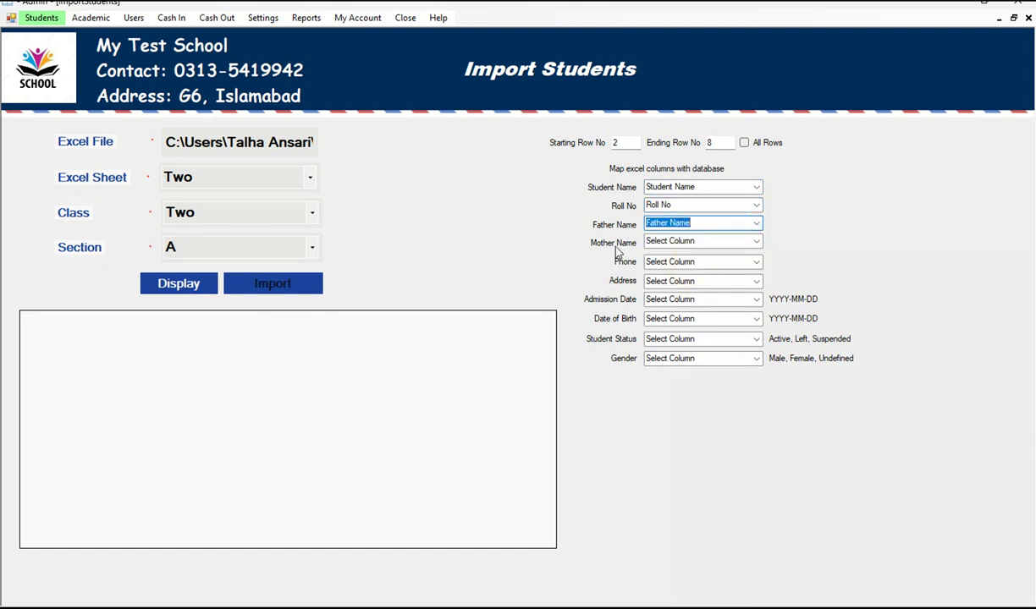
{"action": "left_click", "coordinate": [757, 241]}
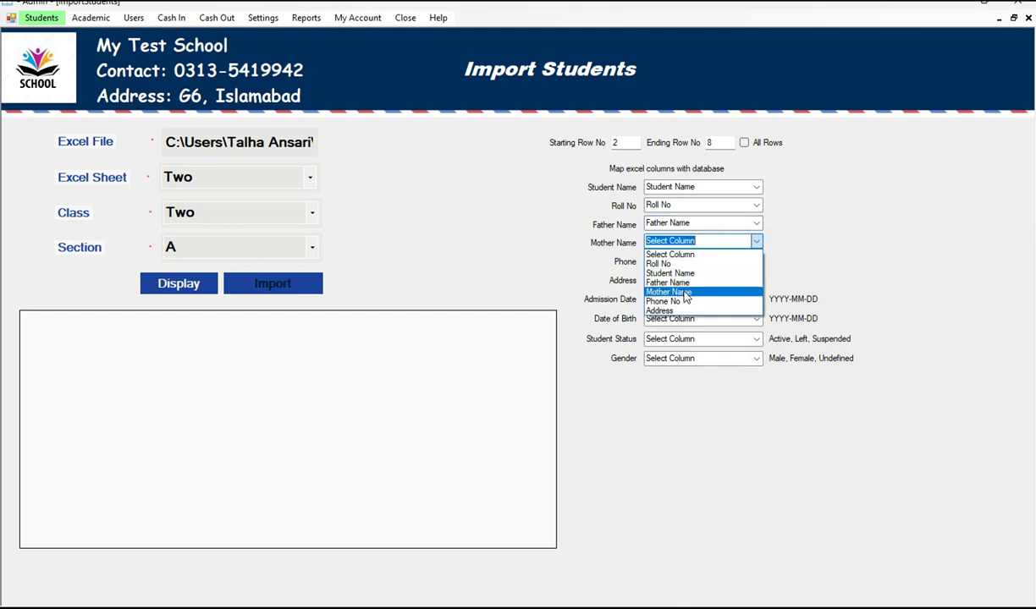
{"action": "left_click", "coordinate": [654, 291]}
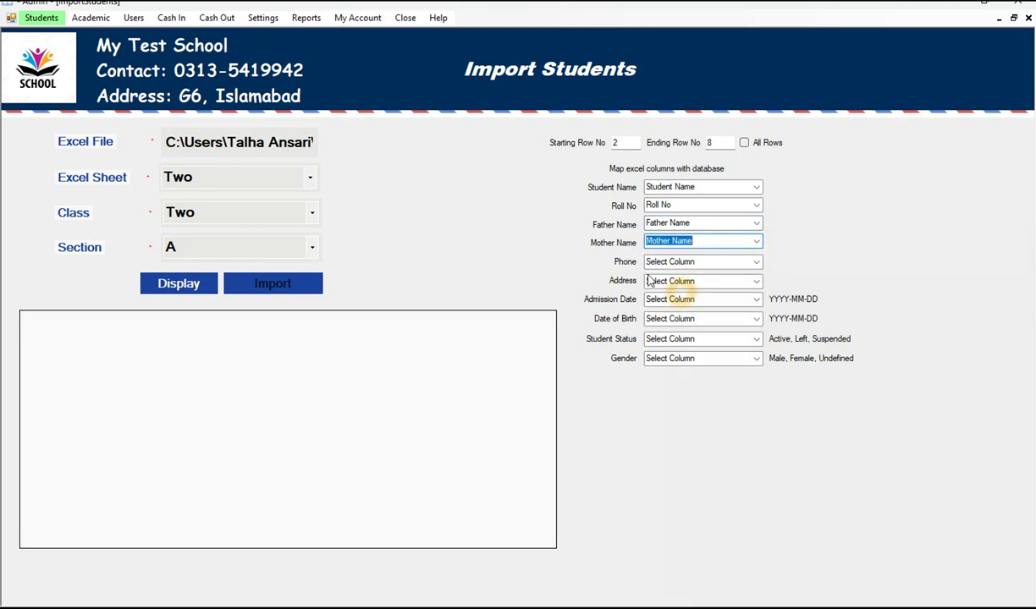
Map the Phone field to sheet Two's Phone No column and the Address field to its Address column.
{"action": "left_click", "coordinate": [756, 263]}
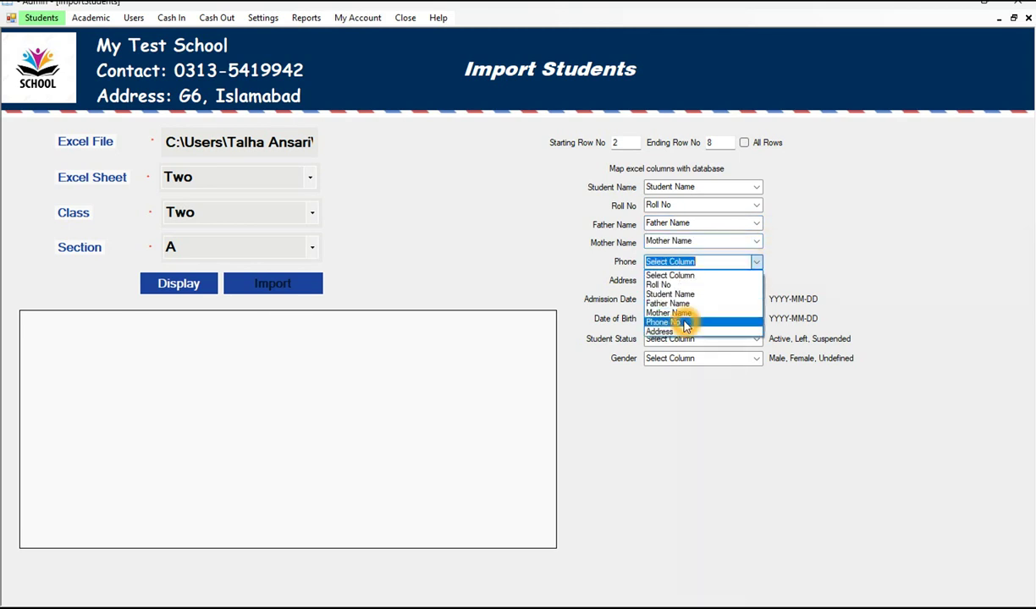
{"action": "left_click", "coordinate": [684, 321]}
{"action": "left_click", "coordinate": [756, 281]}
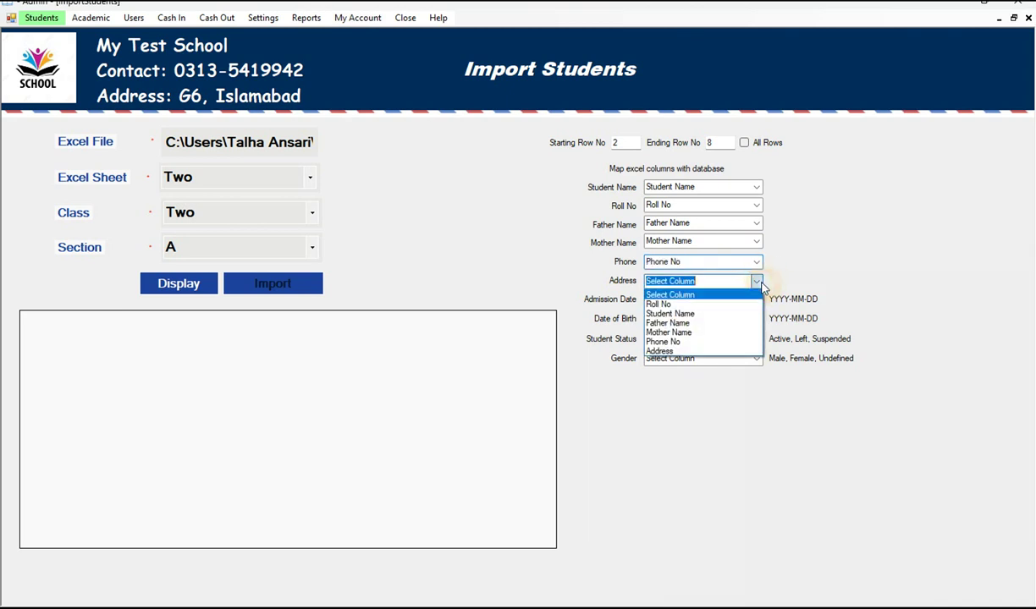
{"action": "left_click", "coordinate": [679, 351]}
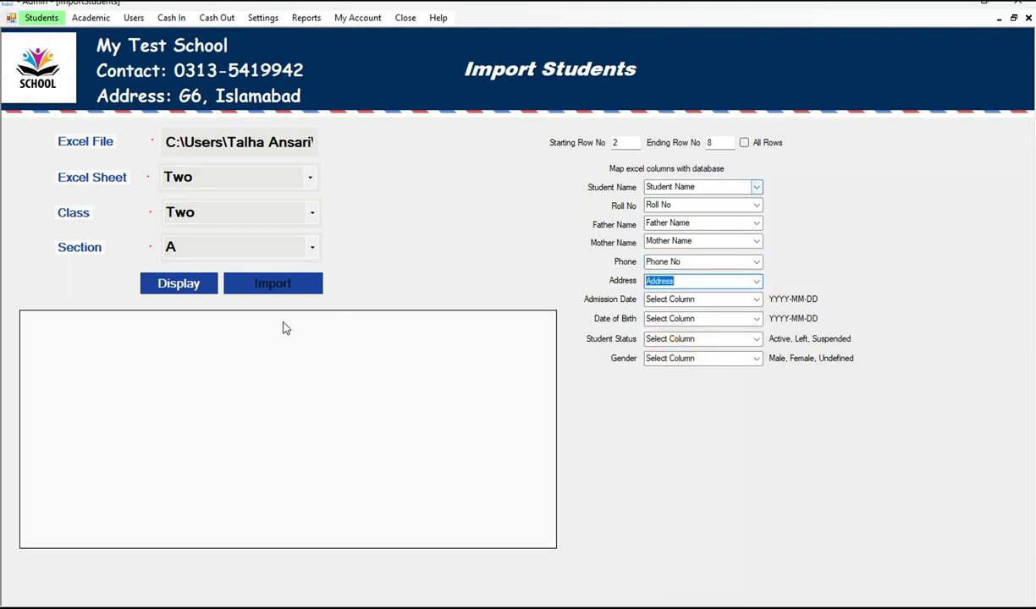
Display the mapped rows of sheet Two for review and import them into class Two, section A.
{"action": "left_click", "coordinate": [180, 286]}
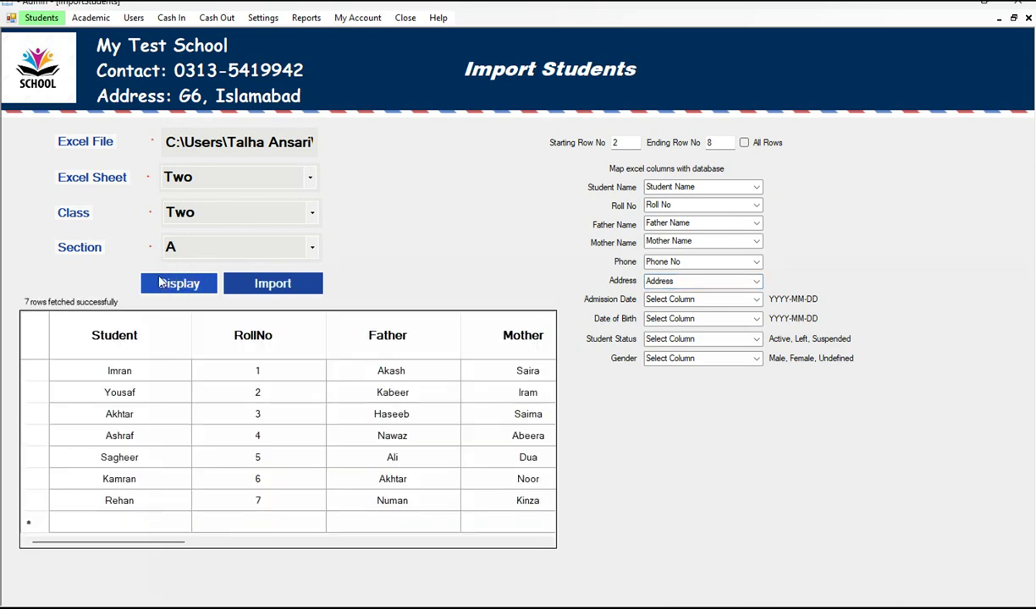
{"action": "left_click", "coordinate": [273, 288]}
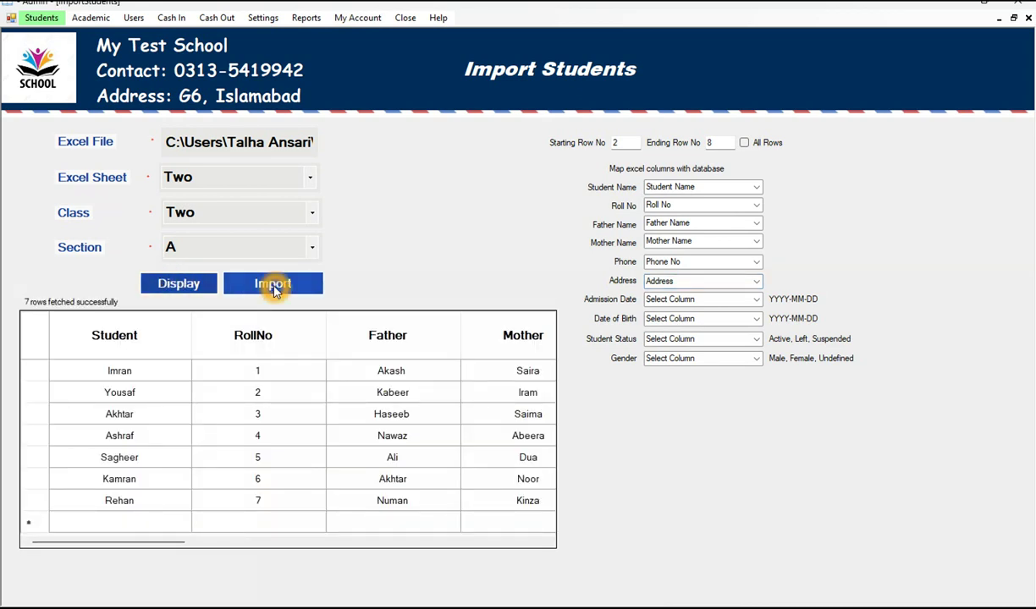
{"action": "left_click", "coordinate": [112, 366]}
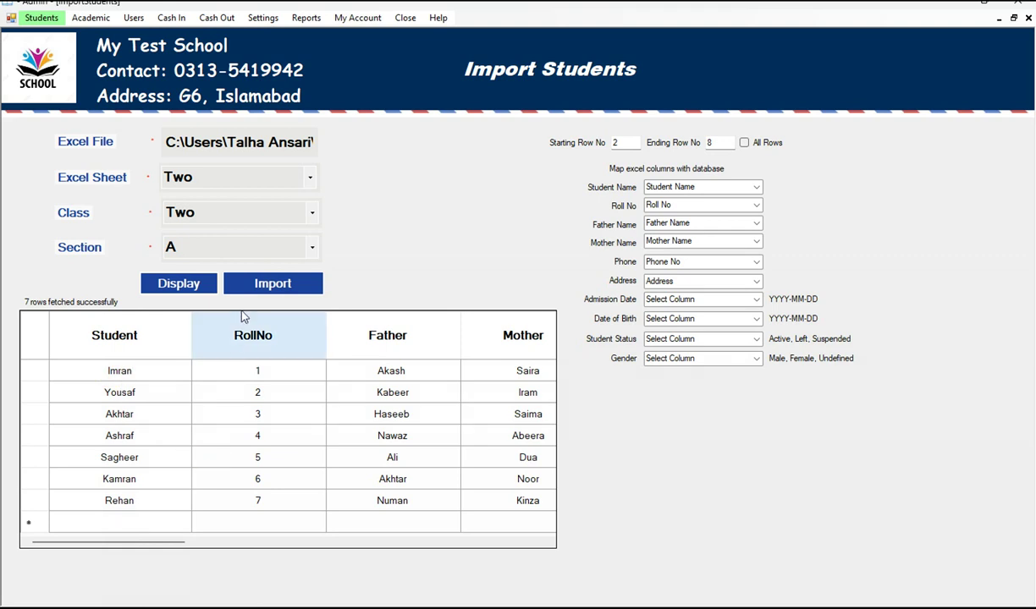
{"action": "left_click", "coordinate": [258, 286]}
{"action": "left_click", "coordinate": [563, 356]}
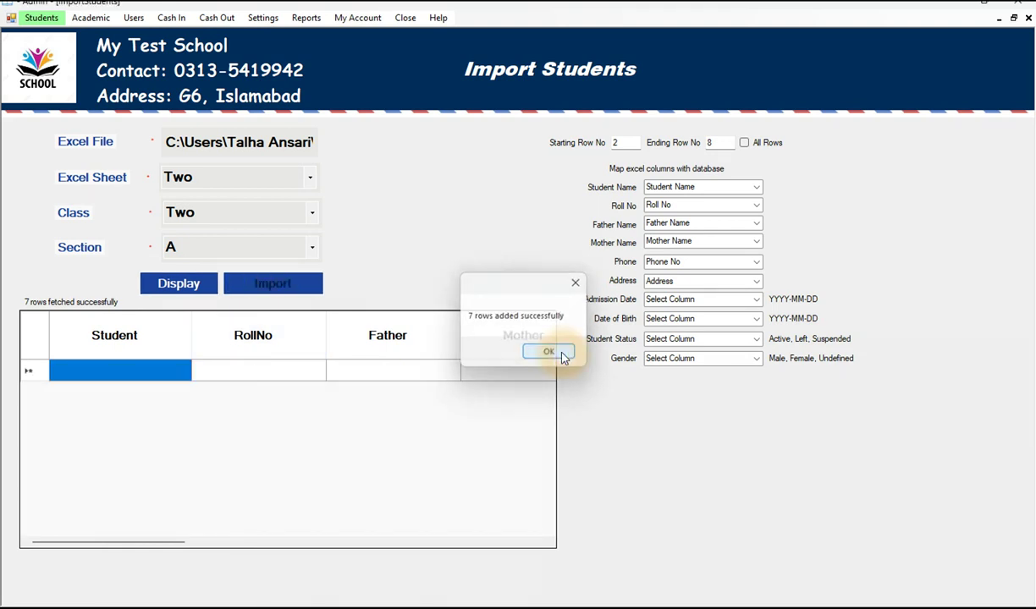
Open the students list and filter it by class Two to check the imported students.
{"action": "left_click", "coordinate": [35, 18]}
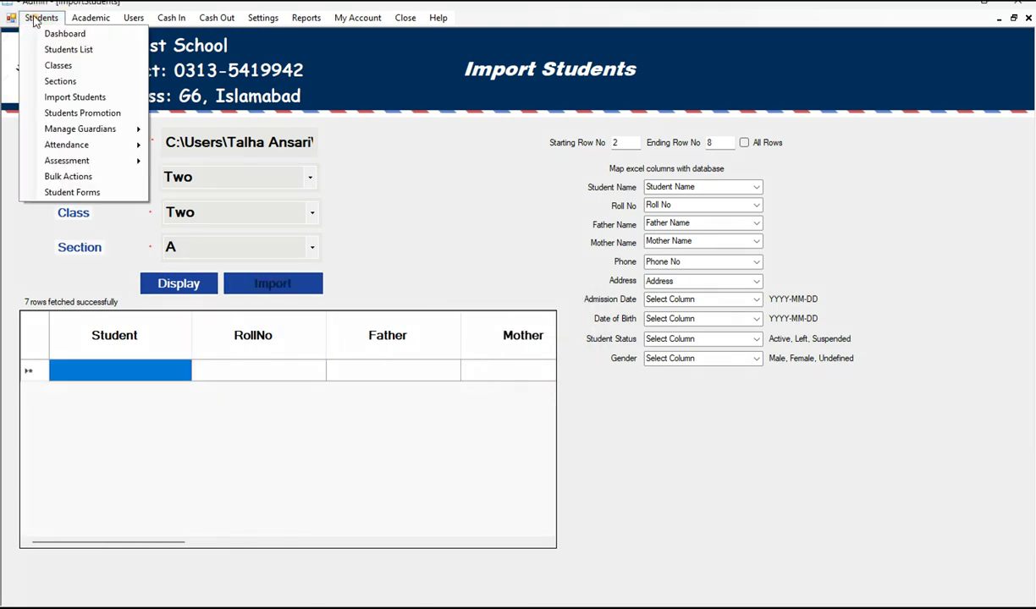
{"action": "left_click", "coordinate": [41, 19]}
{"action": "left_click", "coordinate": [80, 51]}
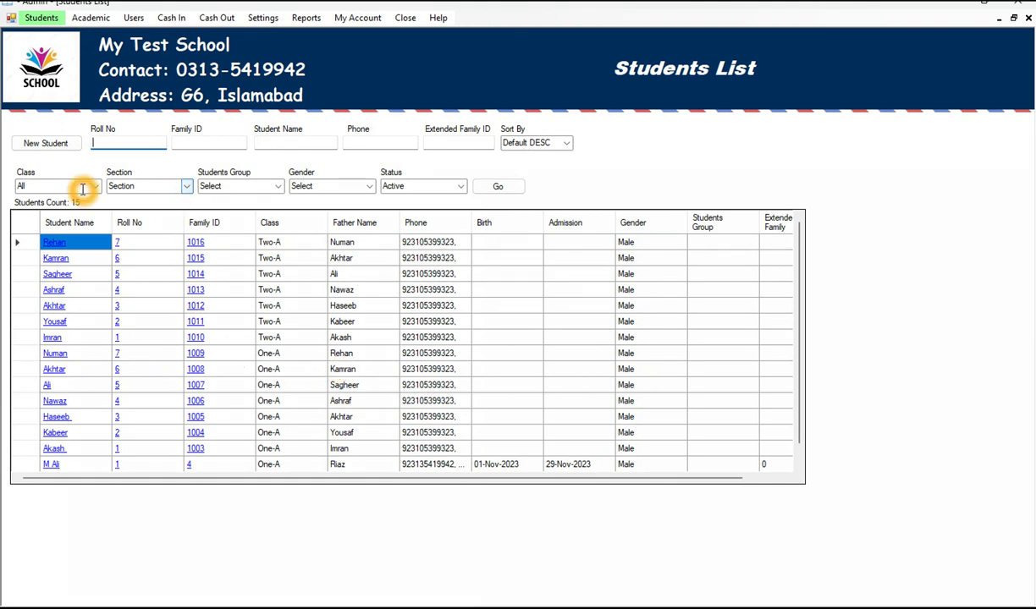
{"action": "left_click", "coordinate": [97, 188]}
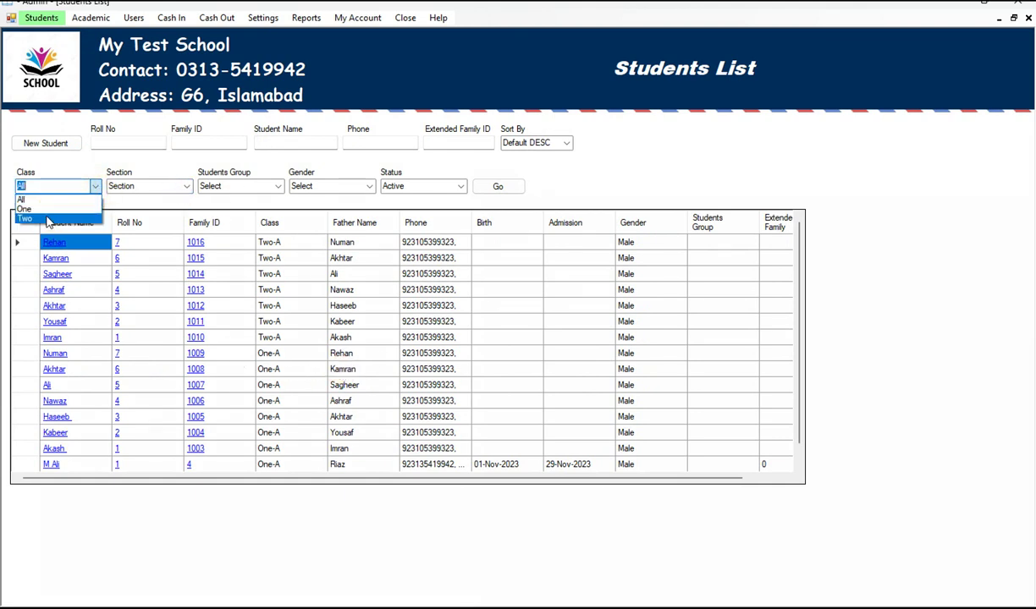
{"action": "left_click", "coordinate": [48, 220]}
{"action": "left_click", "coordinate": [500, 187]}
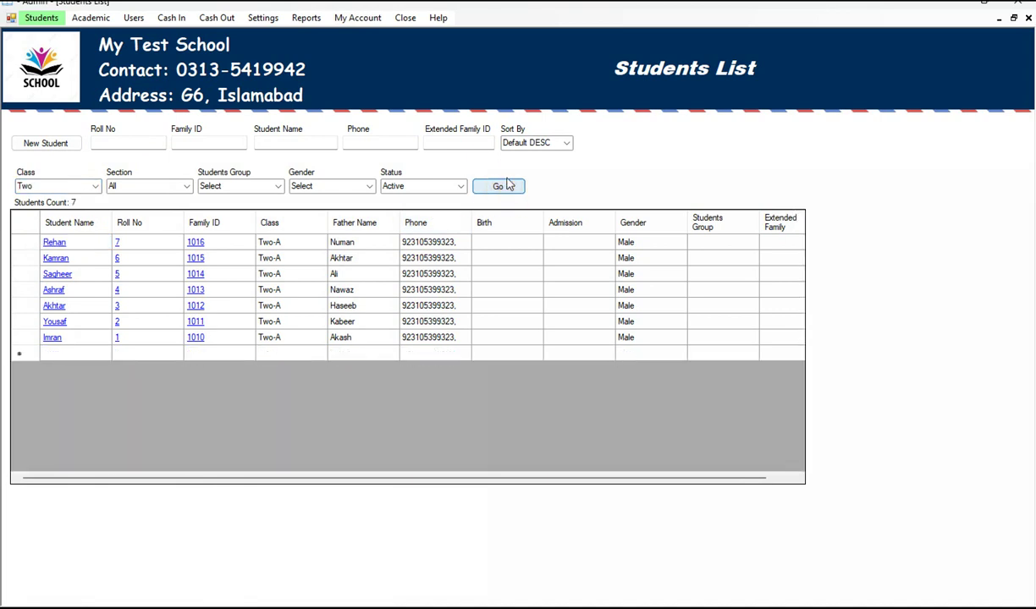
Filter the students list by class One to check the students imported into that class.
{"action": "left_click", "coordinate": [66, 323]}
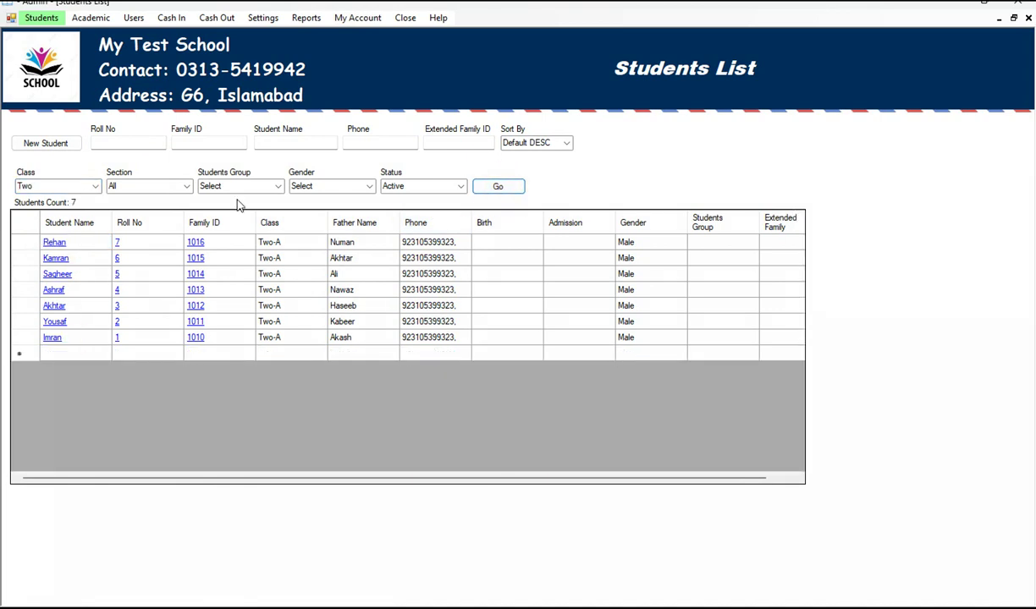
{"action": "left_click", "coordinate": [96, 187]}
{"action": "left_click", "coordinate": [69, 206]}
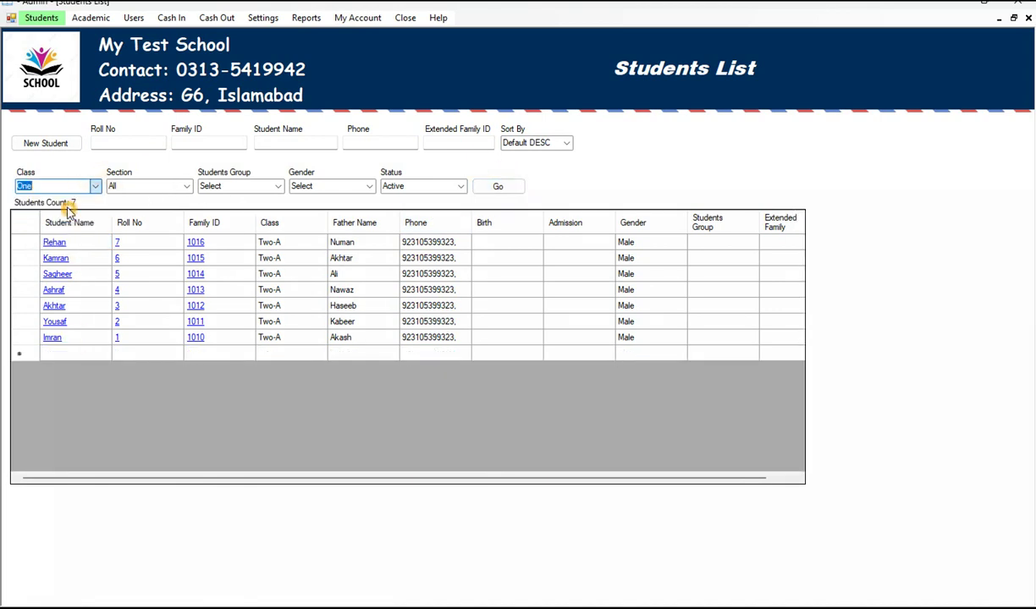
{"action": "left_click", "coordinate": [496, 187]}
{"action": "left_click", "coordinate": [206, 296]}
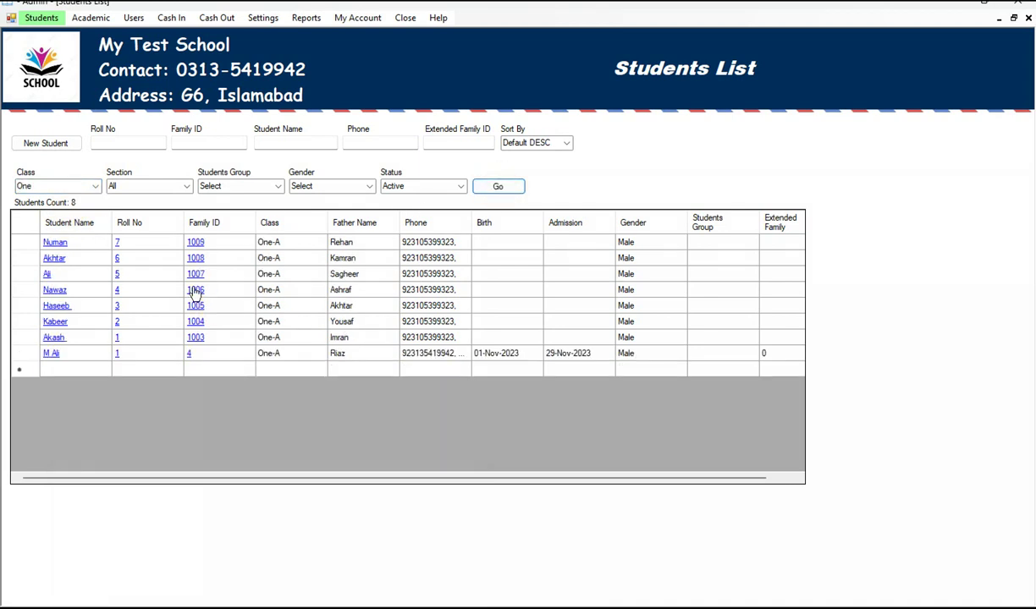
List the students of all classes together and check the father name and phone of the first entry.
{"action": "left_click", "coordinate": [96, 186]}
{"action": "left_click", "coordinate": [50, 198]}
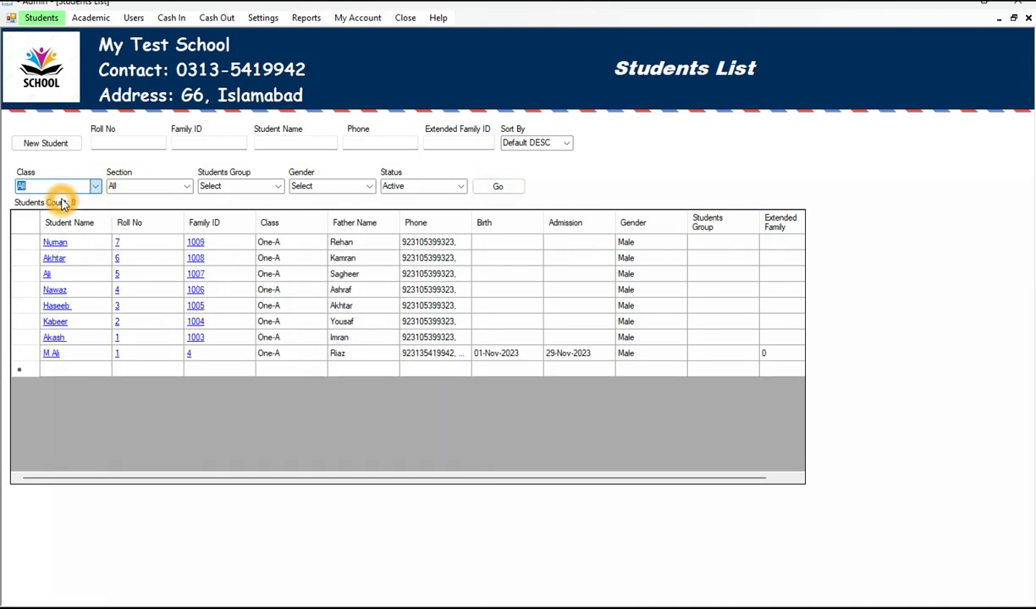
{"action": "left_click", "coordinate": [506, 189]}
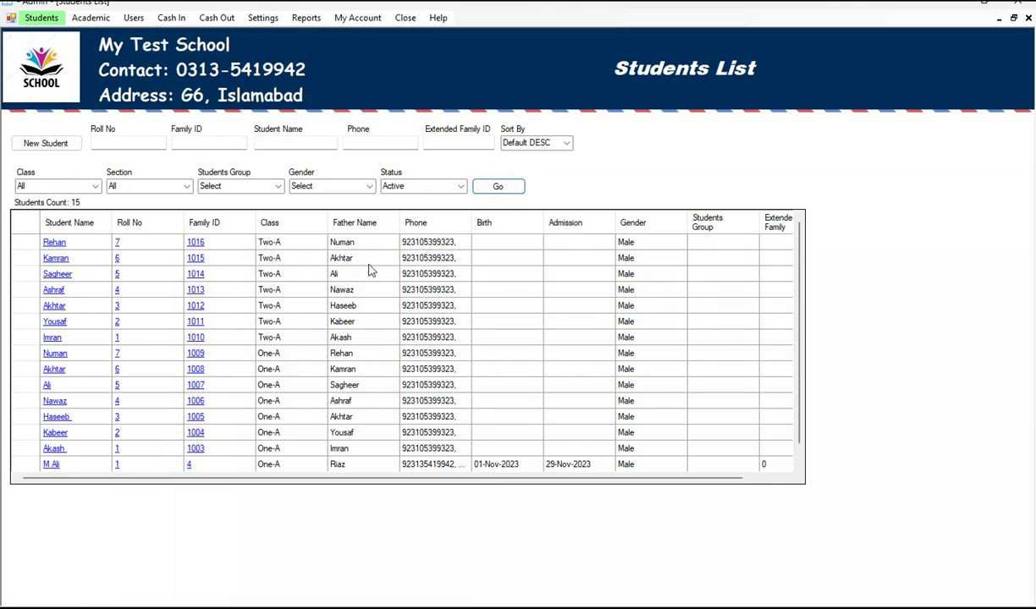
{"action": "left_click", "coordinate": [352, 243]}
{"action": "left_click", "coordinate": [406, 243]}
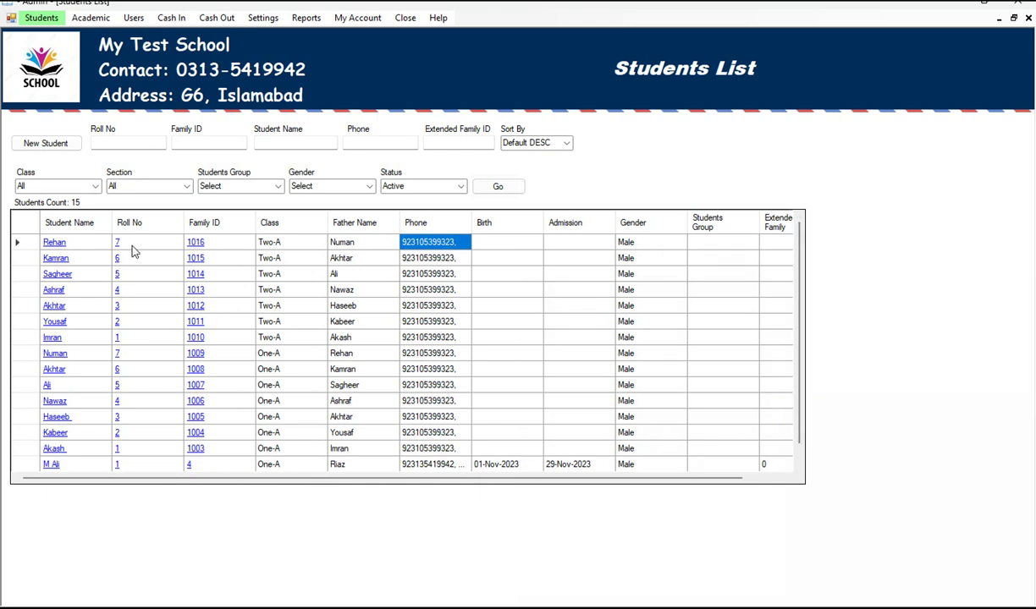
Open the first listed student's record and review its roll number, name, class, section and family ID.
{"action": "left_click", "coordinate": [58, 246]}
{"action": "left_click", "coordinate": [376, 78]}
{"action": "left_click", "coordinate": [416, 105]}
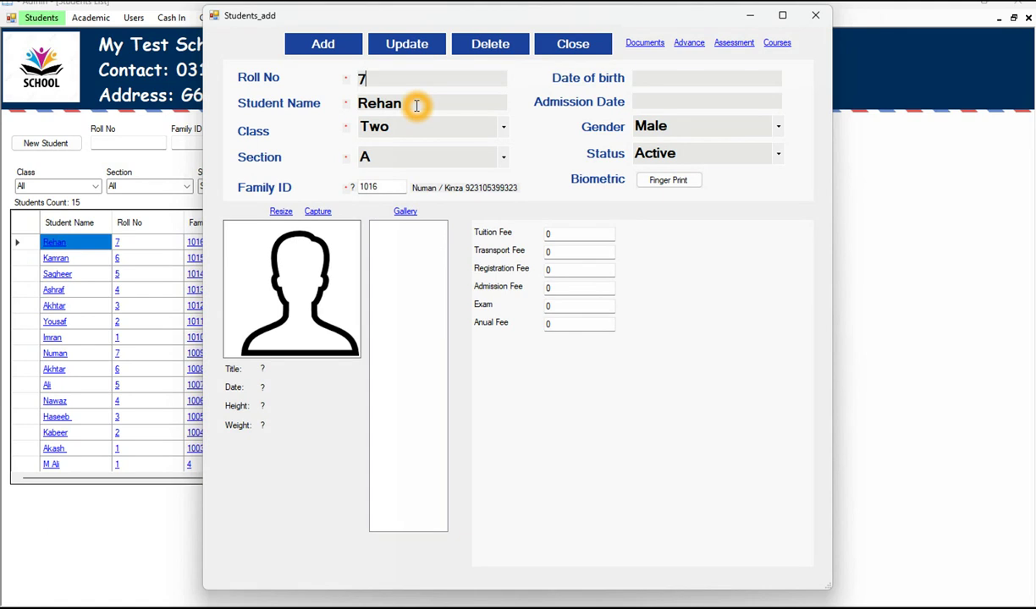
{"action": "left_click", "coordinate": [413, 128]}
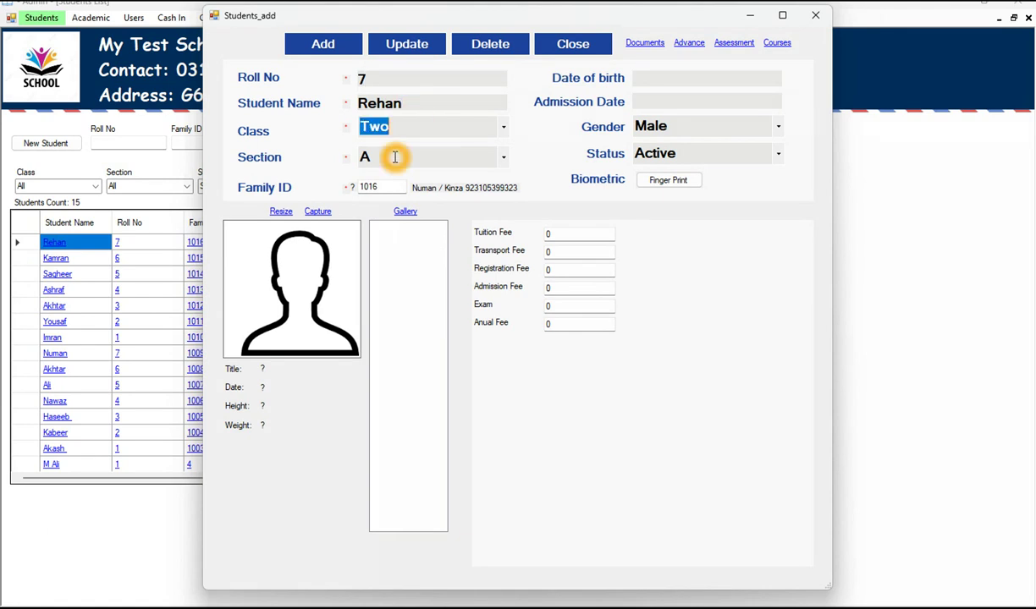
{"action": "left_click", "coordinate": [394, 156]}
{"action": "left_click", "coordinate": [396, 187]}
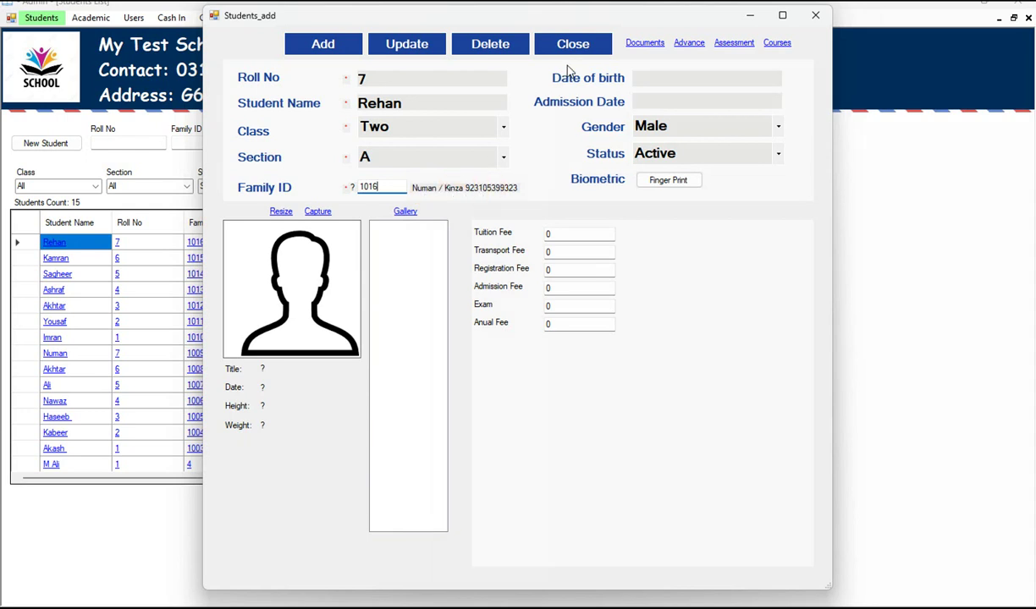
{"action": "left_click", "coordinate": [542, 159]}
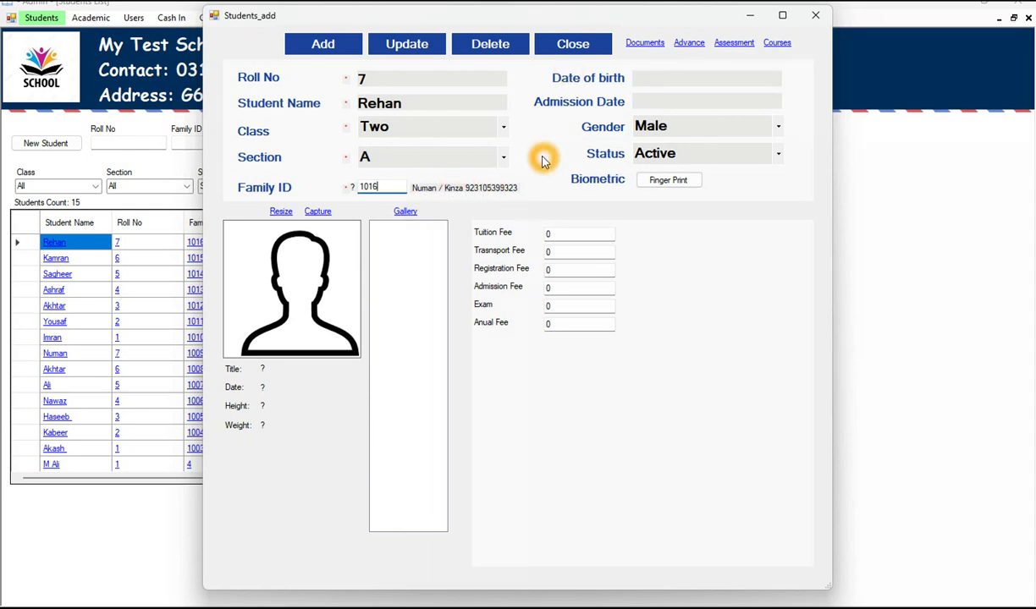